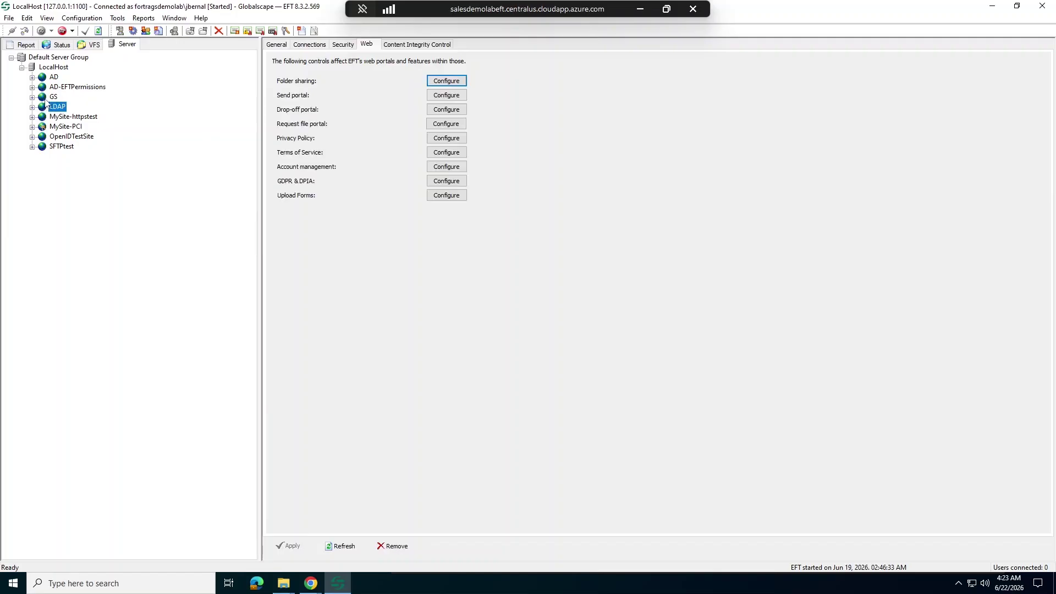
# Step: Select the GS site in the server tree to show its web portal settings
pyautogui.click(53, 97)
# Step: Open Folder sharing settings and allow workspaces shared only with existing EFT users
pyautogui.click(442, 86)
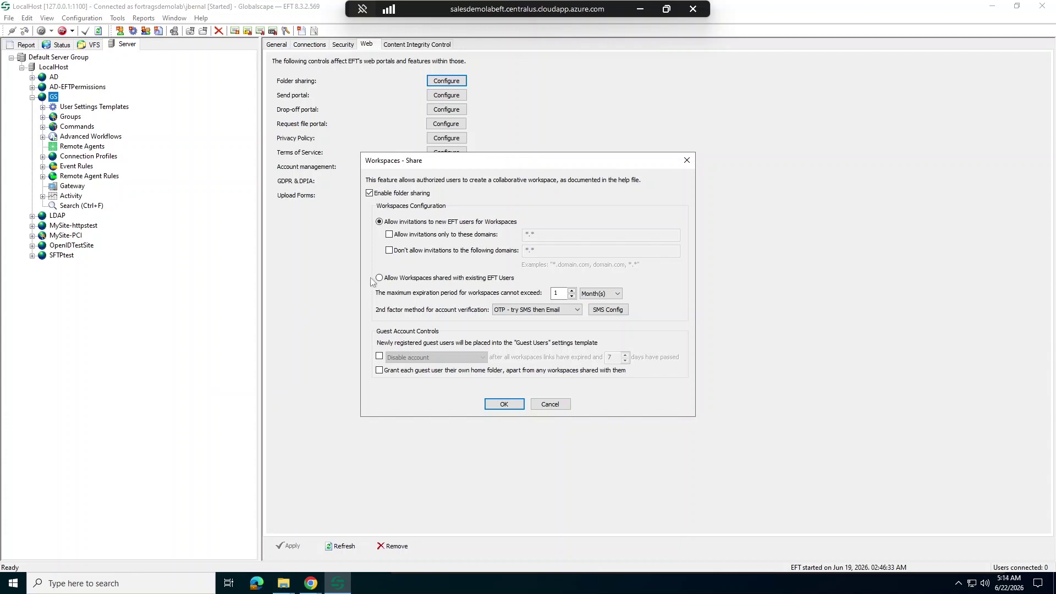
pyautogui.click(380, 278)
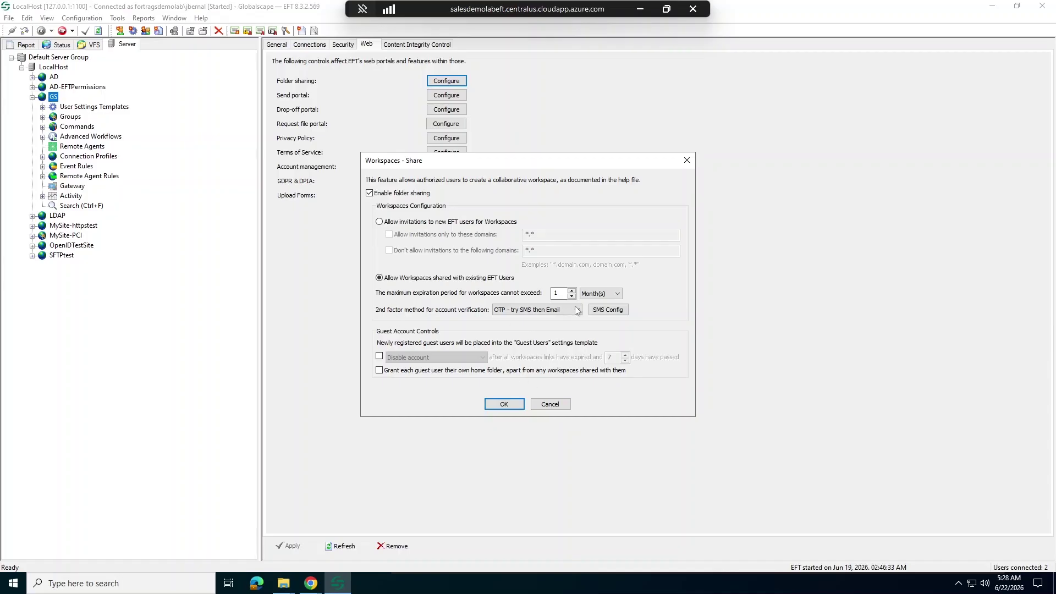
pyautogui.click(617, 295)
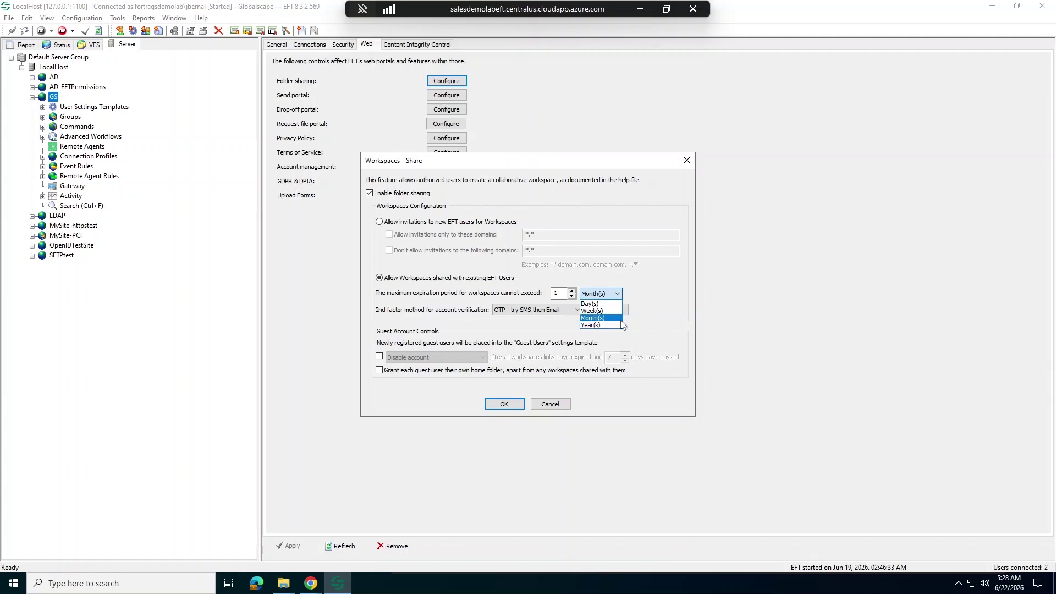
pyautogui.click(667, 319)
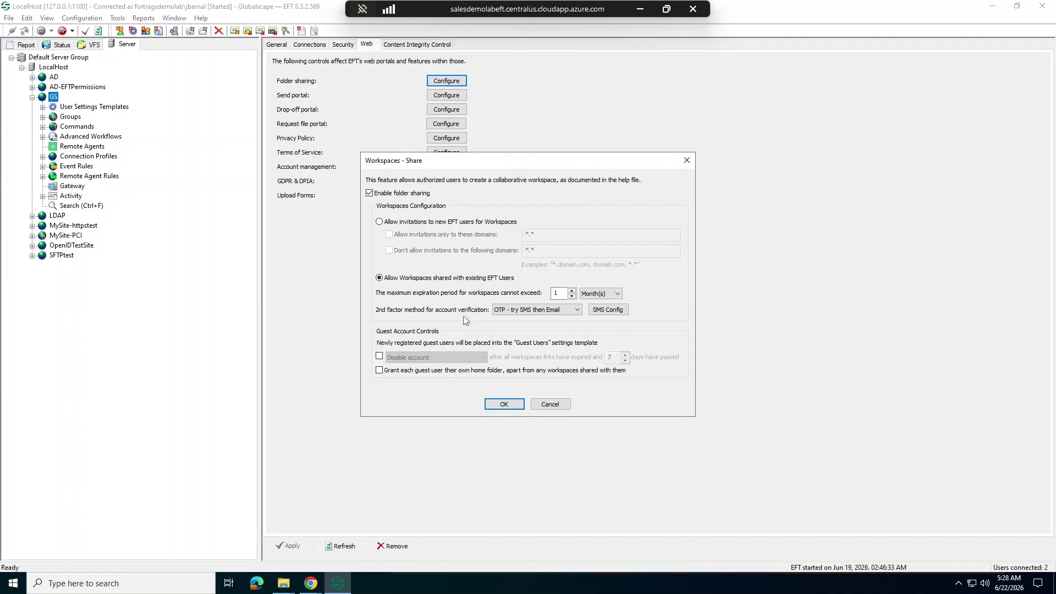
pyautogui.click(576, 310)
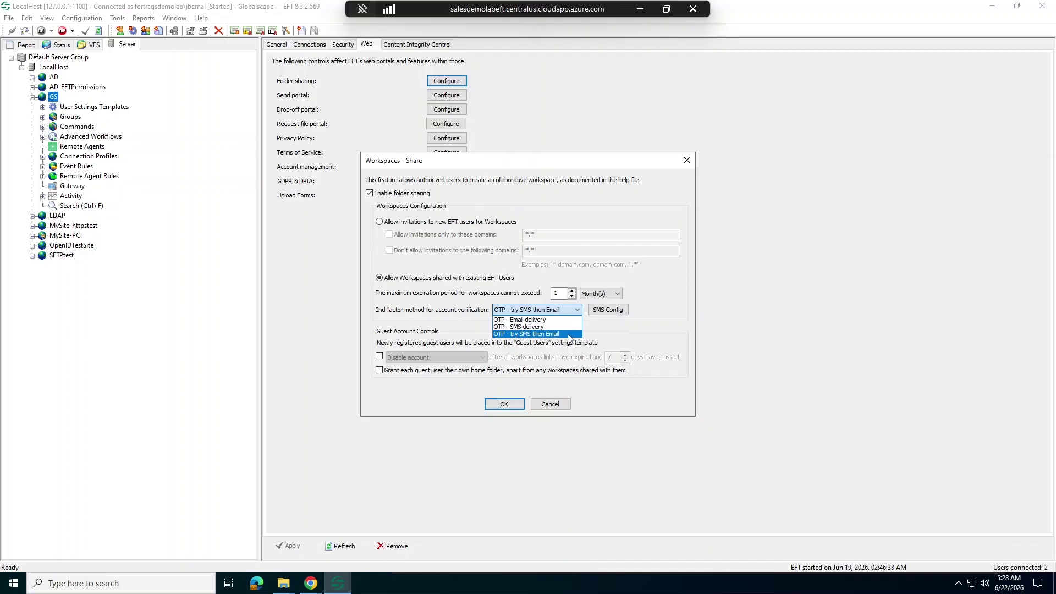
pyautogui.click(623, 336)
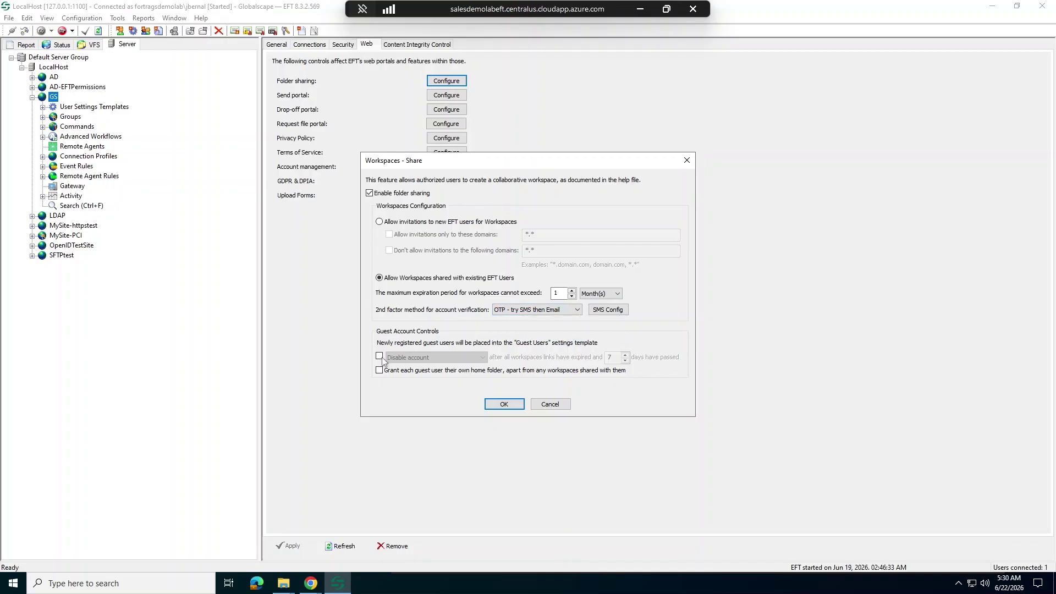
pyautogui.click(378, 356)
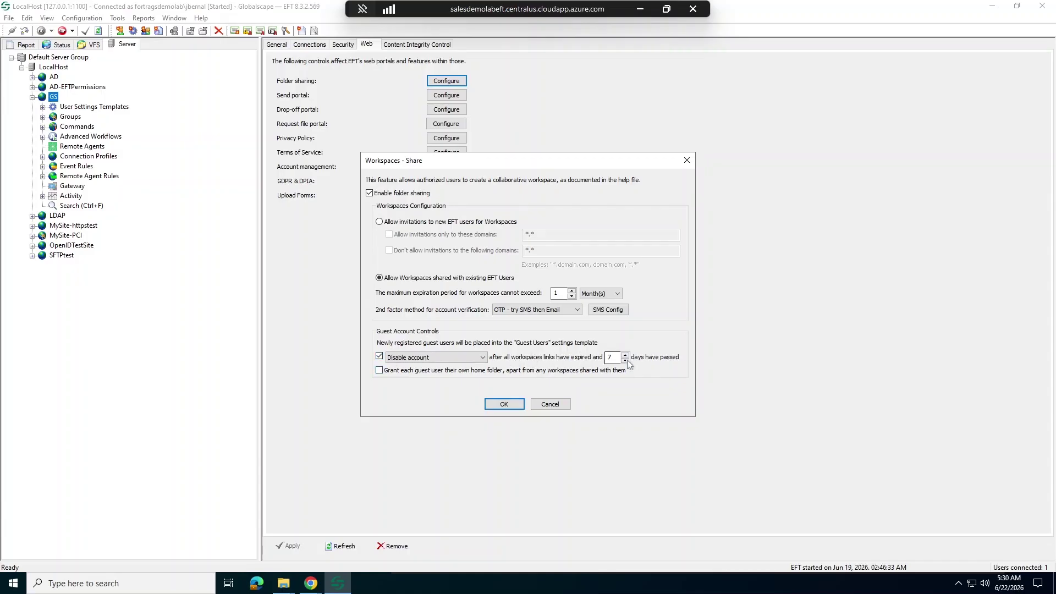
pyautogui.click(483, 357)
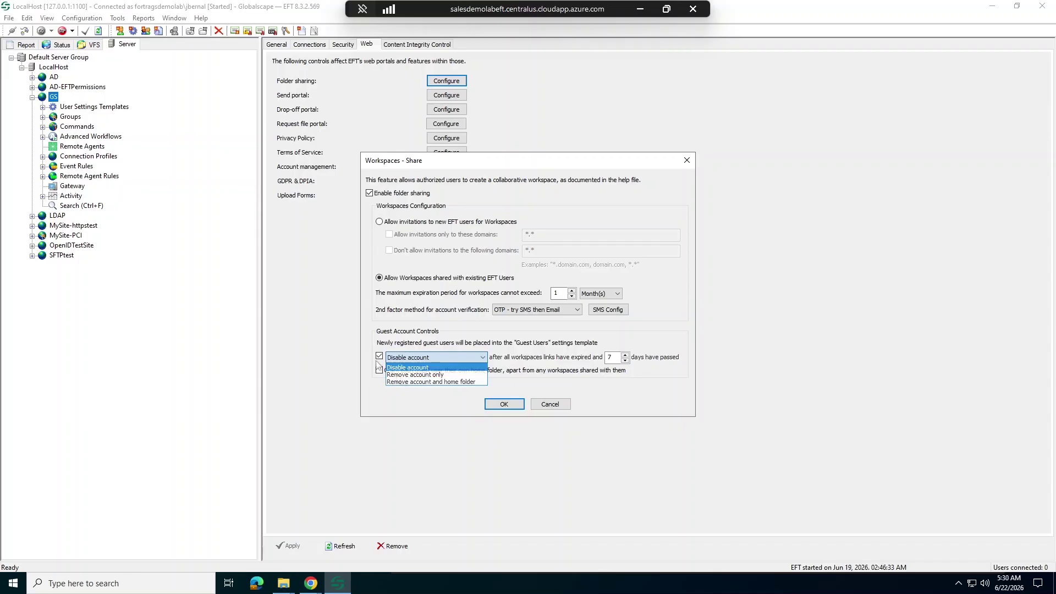
pyautogui.click(378, 356)
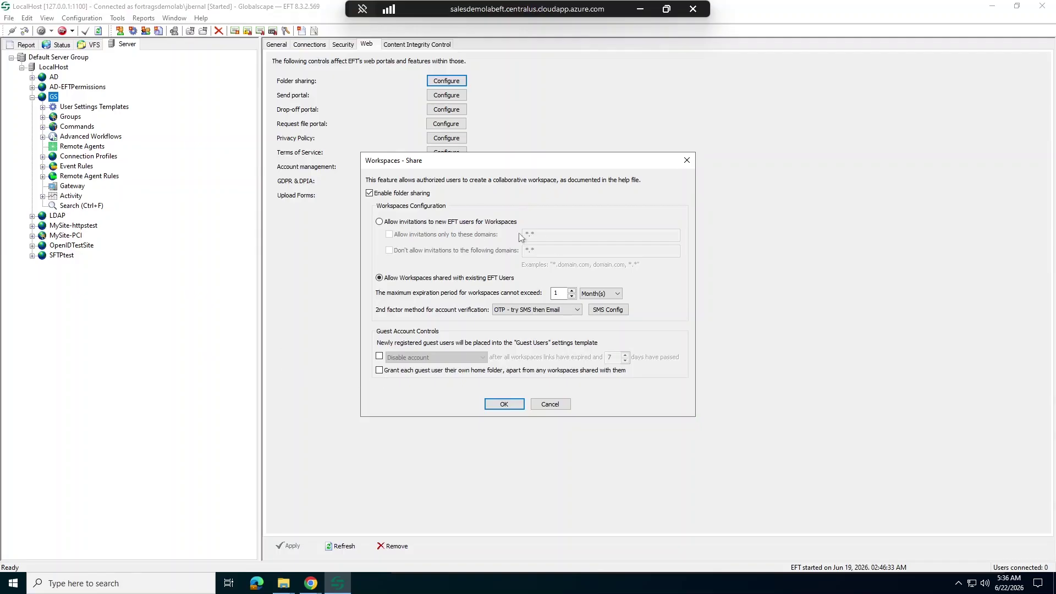
# Step: Discard the workspace sharing changes and review the Default Settings template and one of its users
pyautogui.click(538, 408)
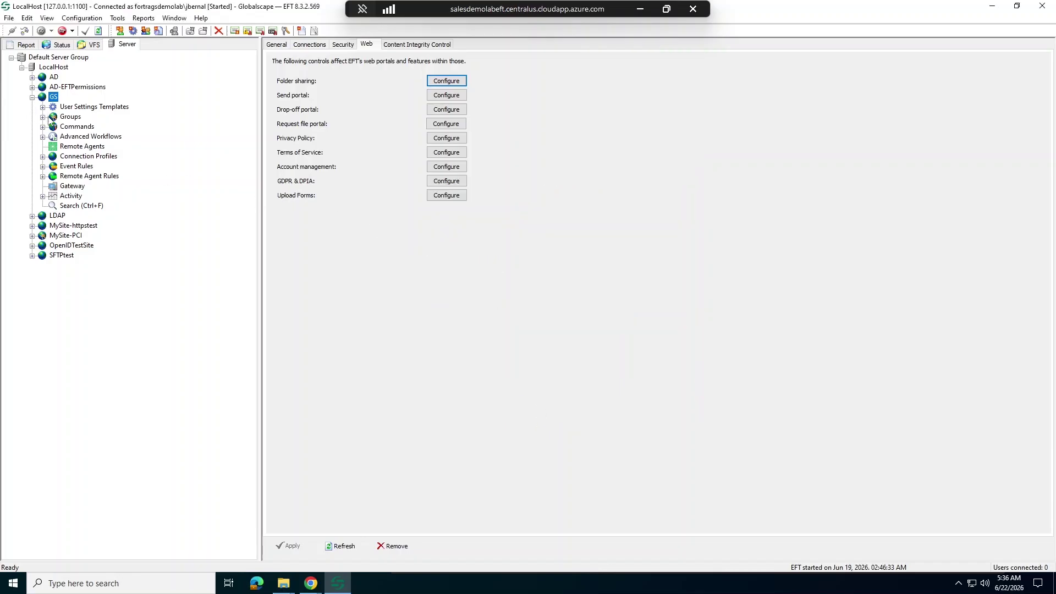
pyautogui.click(42, 108)
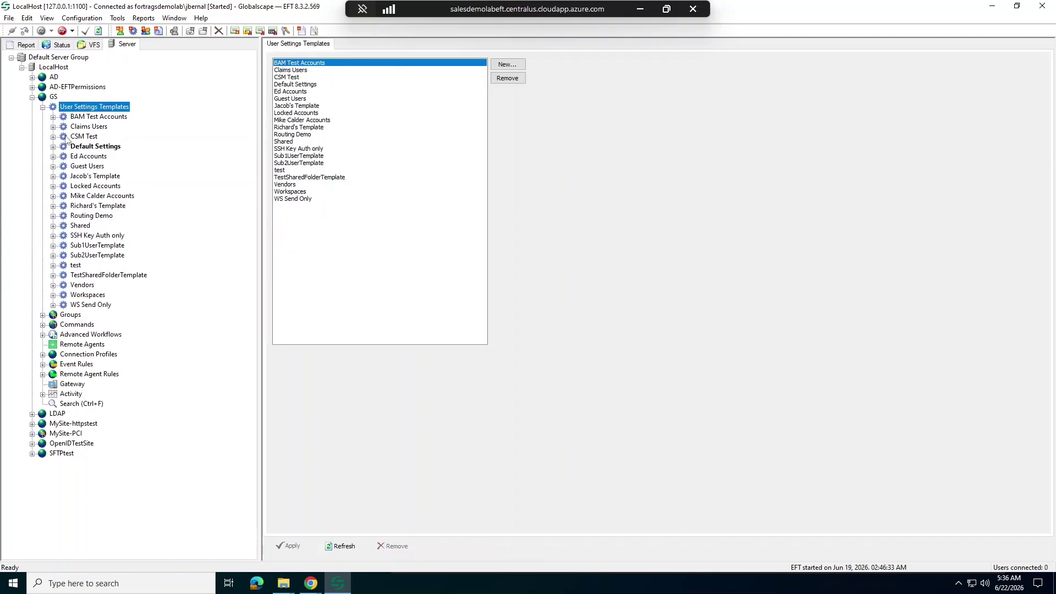
pyautogui.click(75, 150)
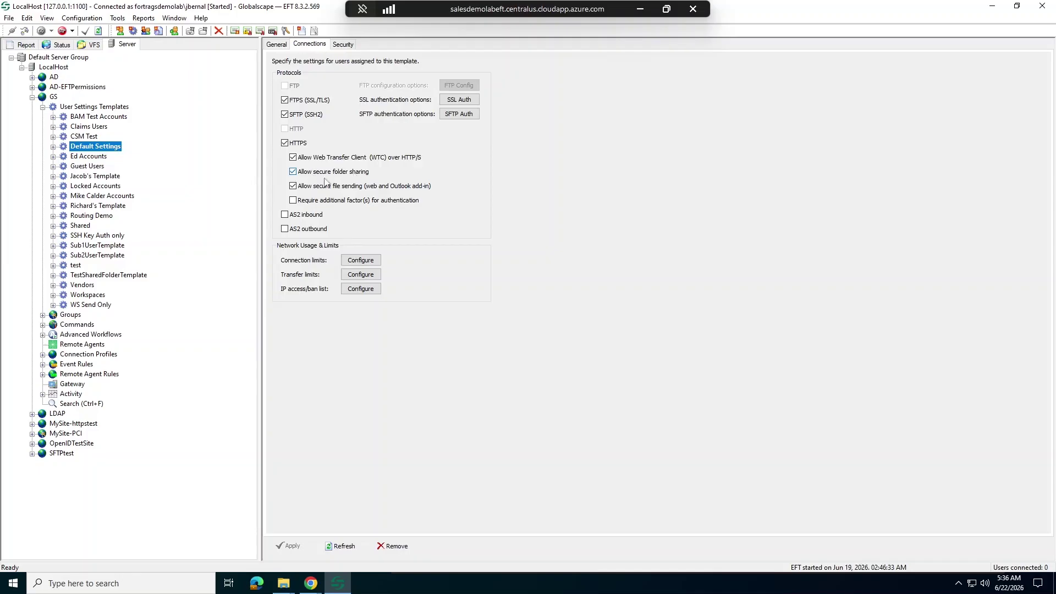
pyautogui.click(54, 147)
pyautogui.click(92, 187)
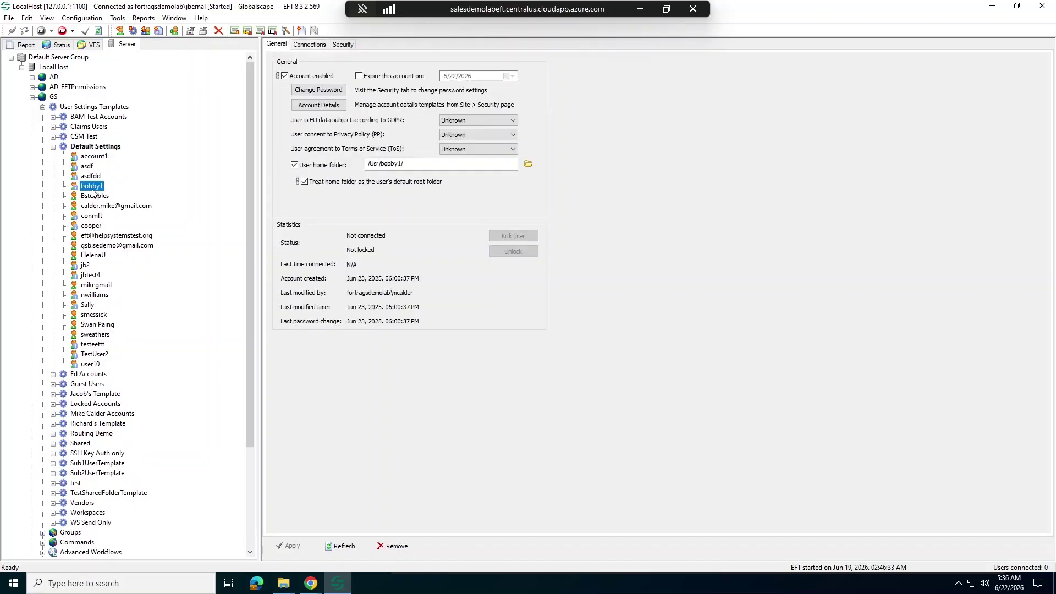
pyautogui.click(90, 148)
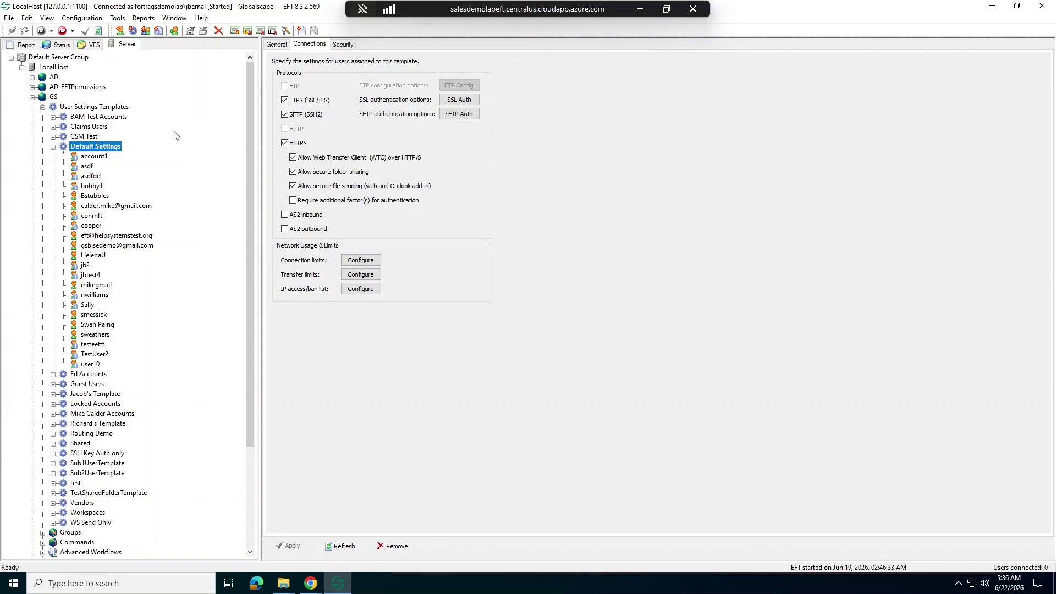
# Step: Review the Guest Users template's settings, then return to the GS site's Web settings
pyautogui.click(73, 385)
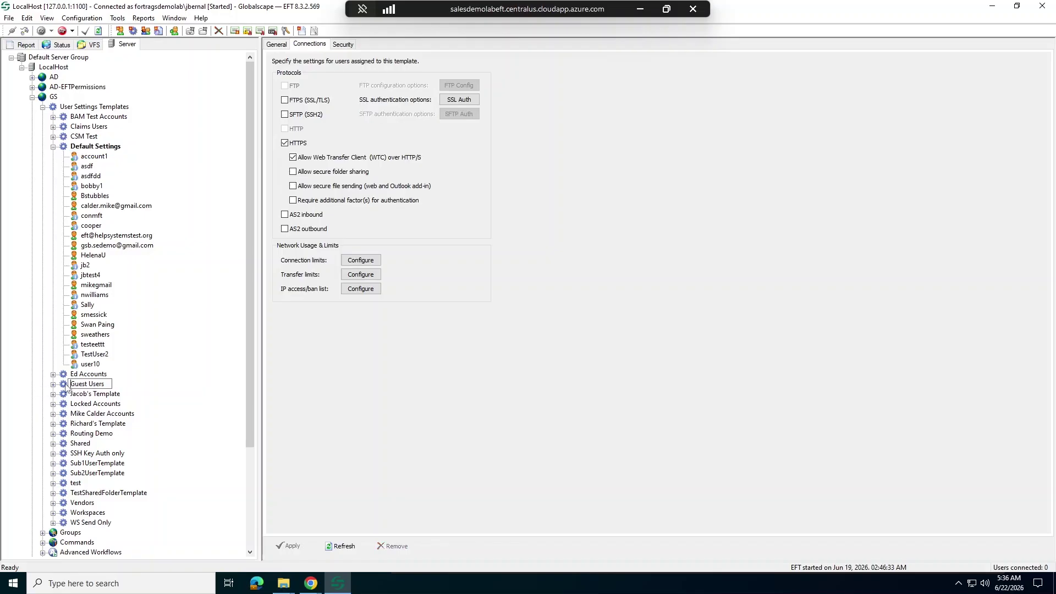
pyautogui.click(67, 385)
pyautogui.scroll(-2, 245, 332)
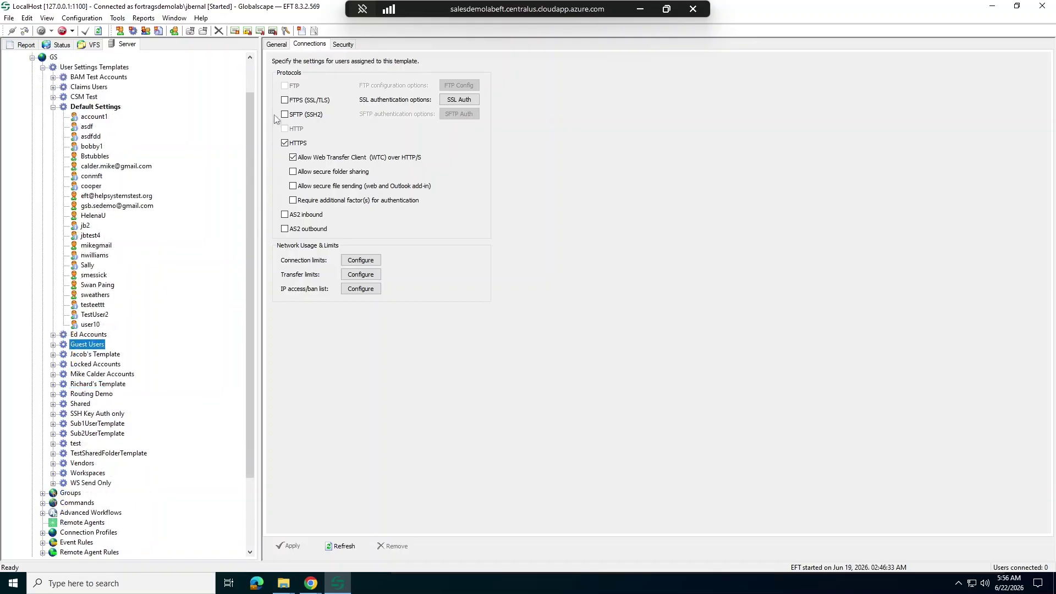
pyautogui.scroll(2, 102, 123)
pyautogui.click(53, 96)
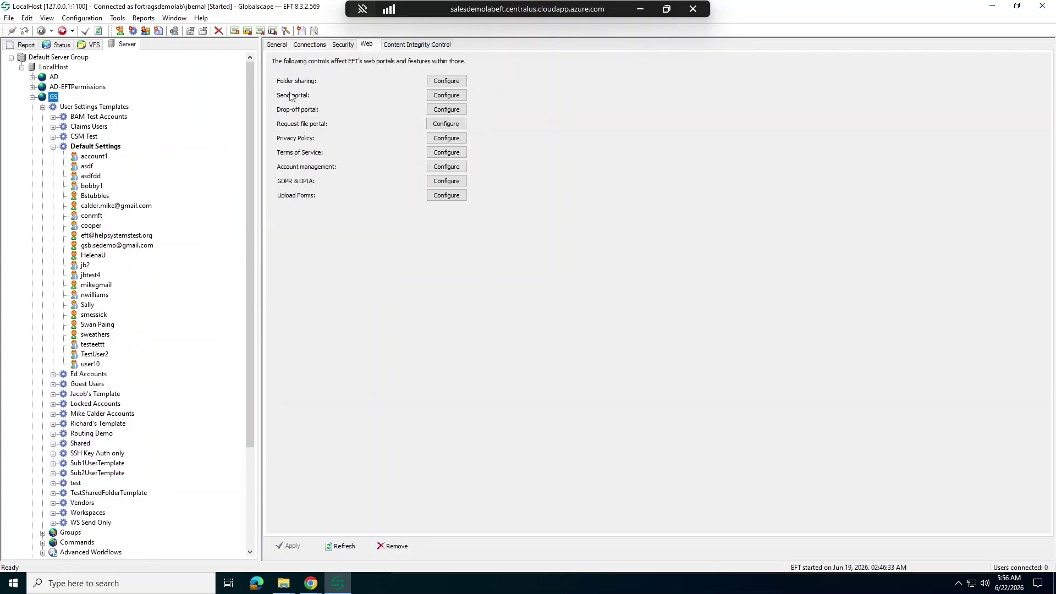
# Step: Open the Send portal settings and check who authorized users can send files to
pyautogui.click(446, 95)
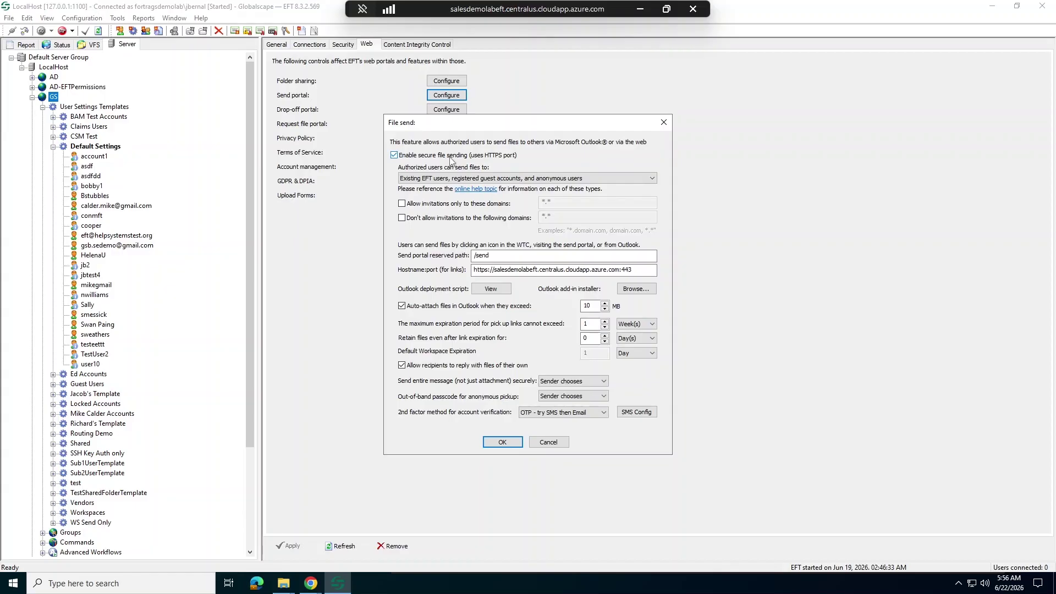
pyautogui.click(460, 178)
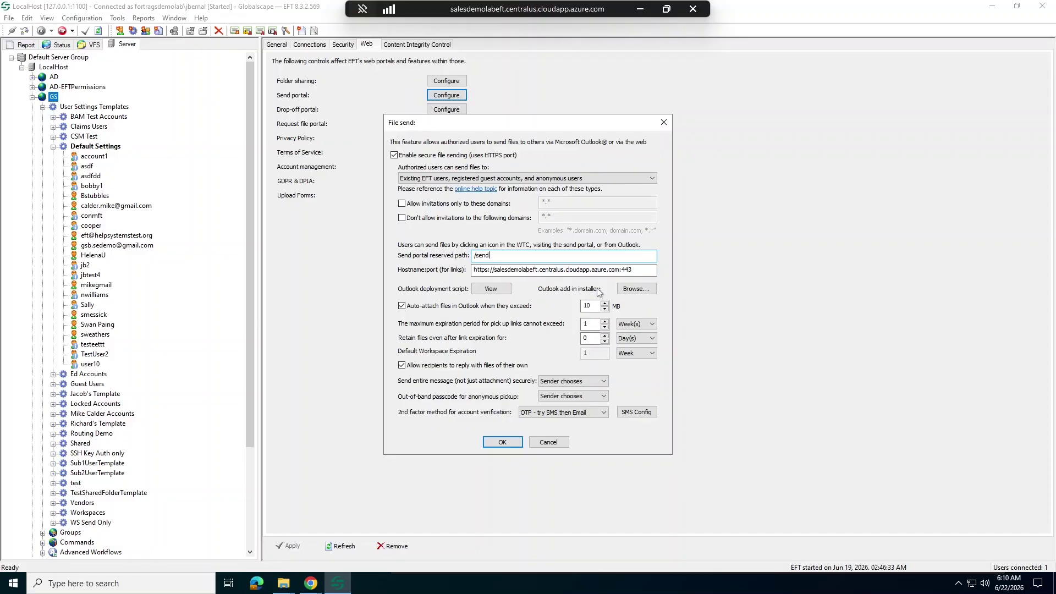
pyautogui.click(626, 290)
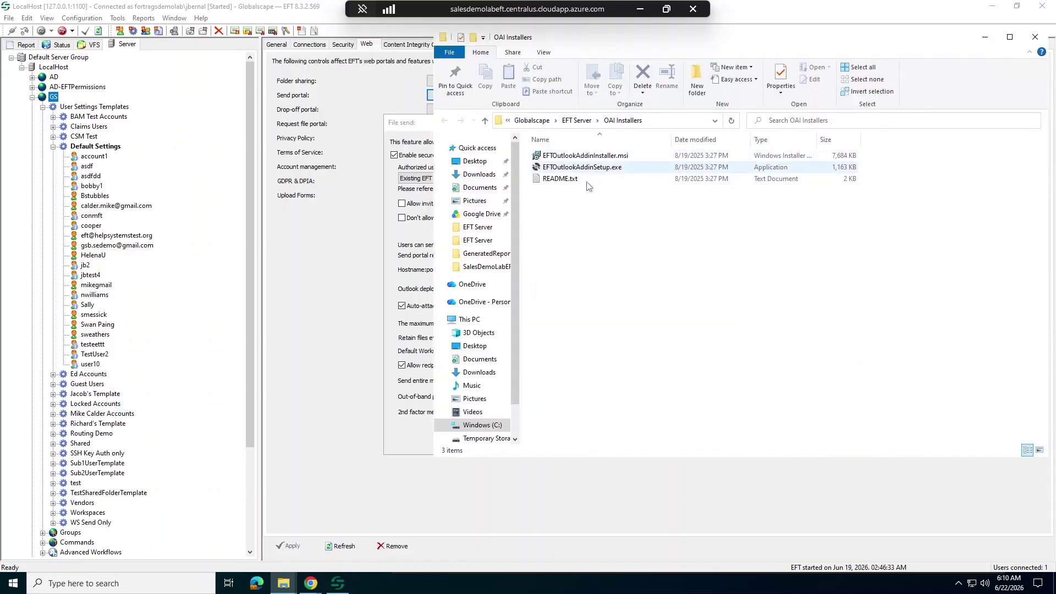
pyautogui.click(1034, 36)
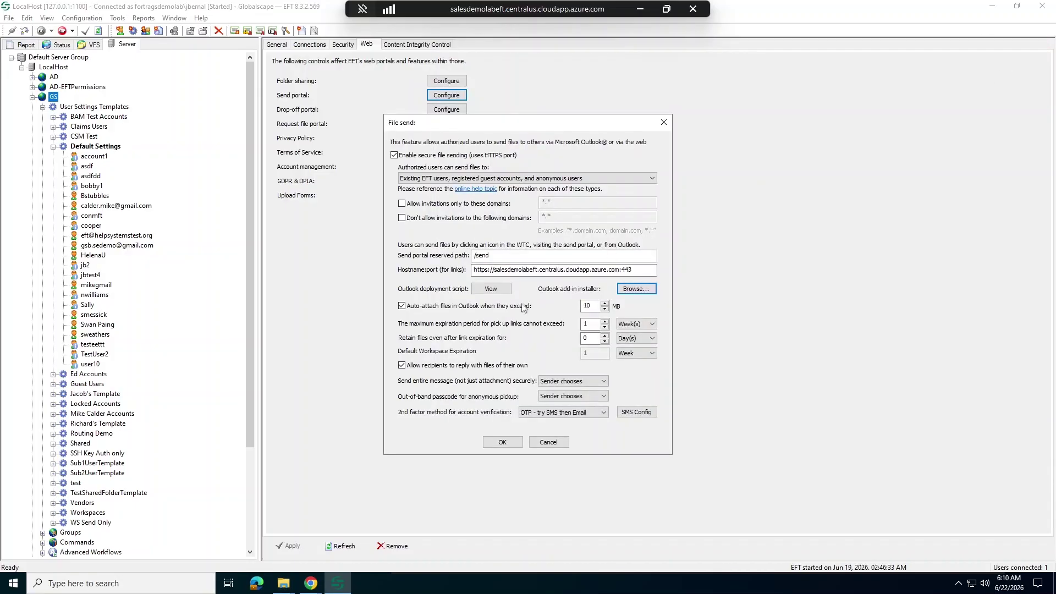
pyautogui.click(491, 298)
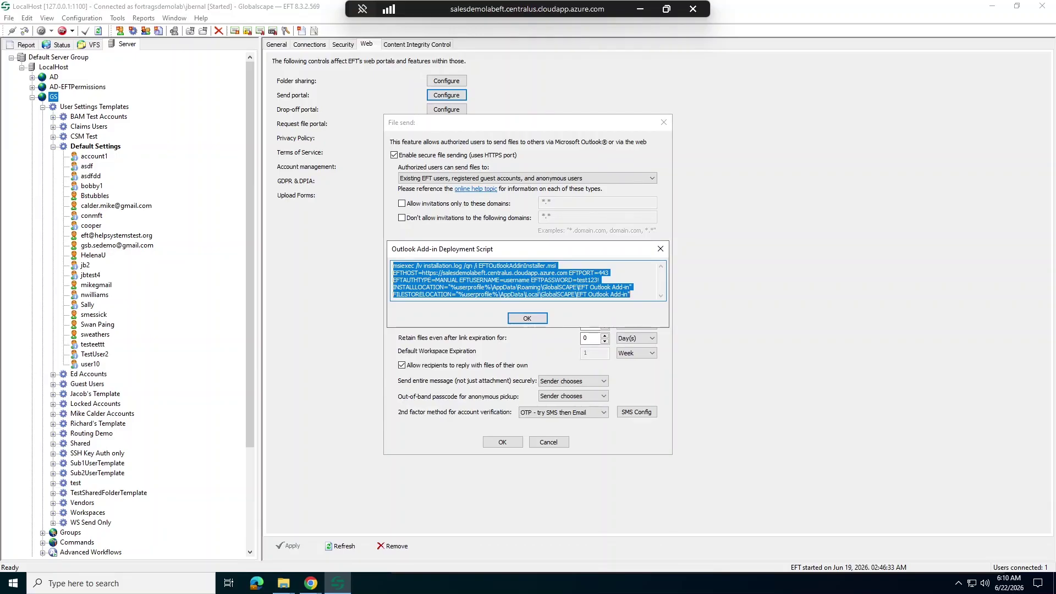
pyautogui.click(660, 249)
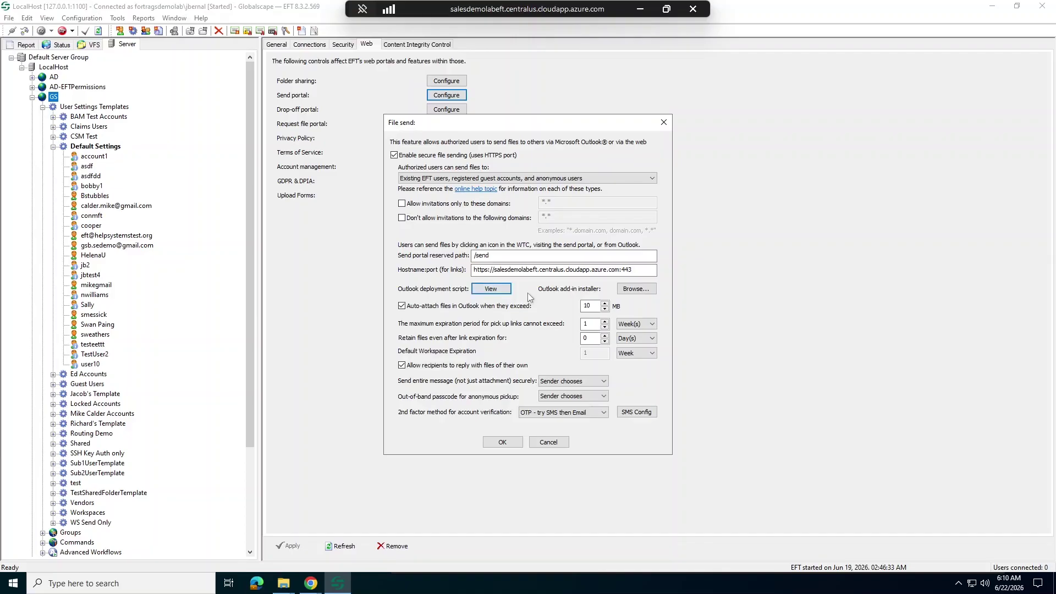
# Step: Toggle Outlook auto-attach off and back on, and select its 10 MB size limit
pyautogui.click(530, 306)
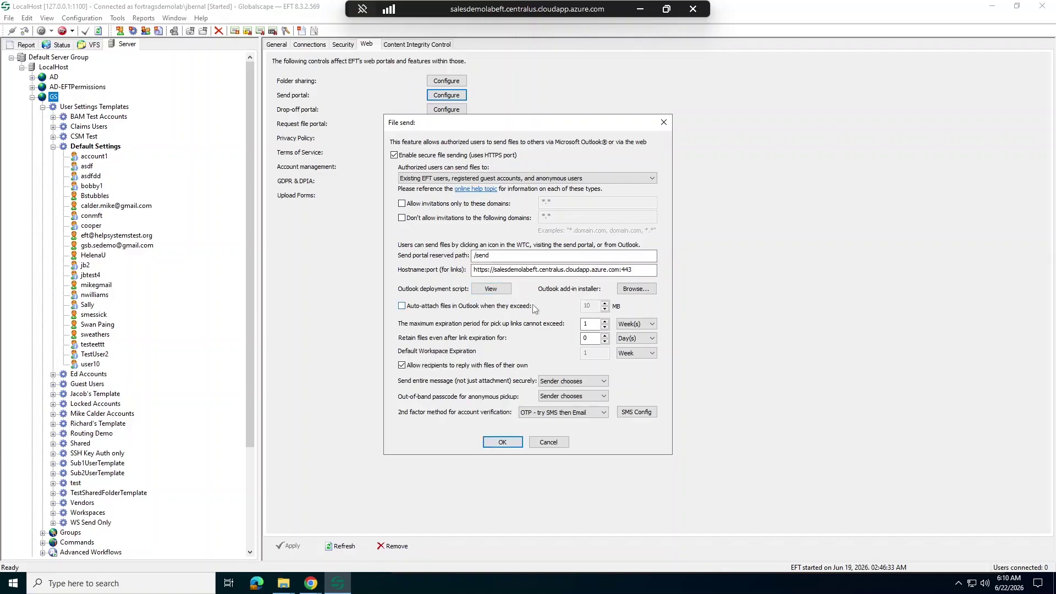
pyautogui.click(468, 308)
pyautogui.click(588, 308)
pyautogui.doubleClick(588, 306)
# Step: Check the pickup-link Week(s) and retention Day(s) units, then open the default expiration choices
pyautogui.click(652, 324)
pyautogui.click(652, 324)
pyautogui.click(651, 338)
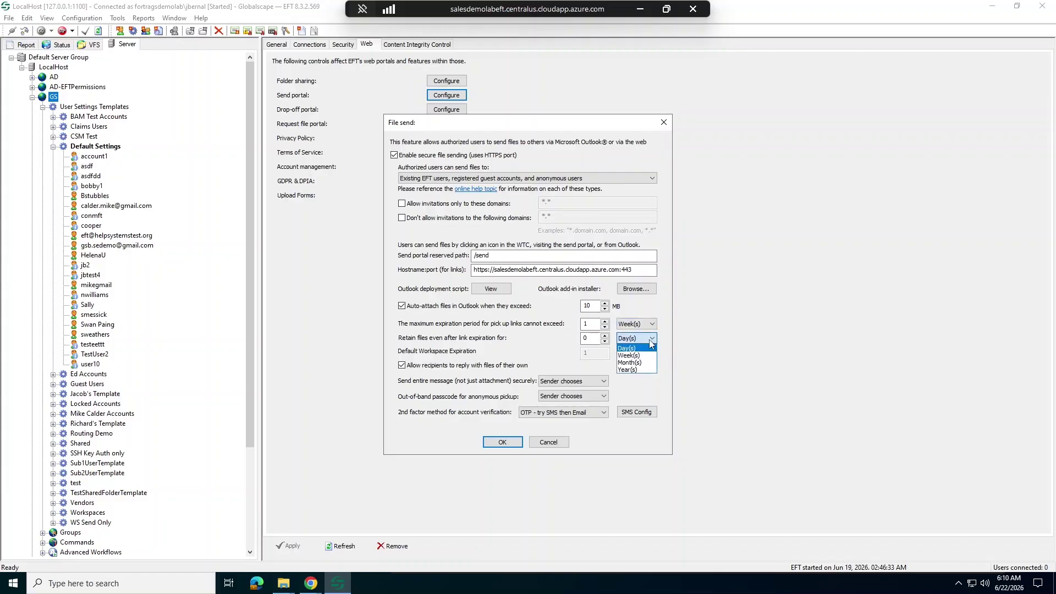
pyautogui.click(484, 346)
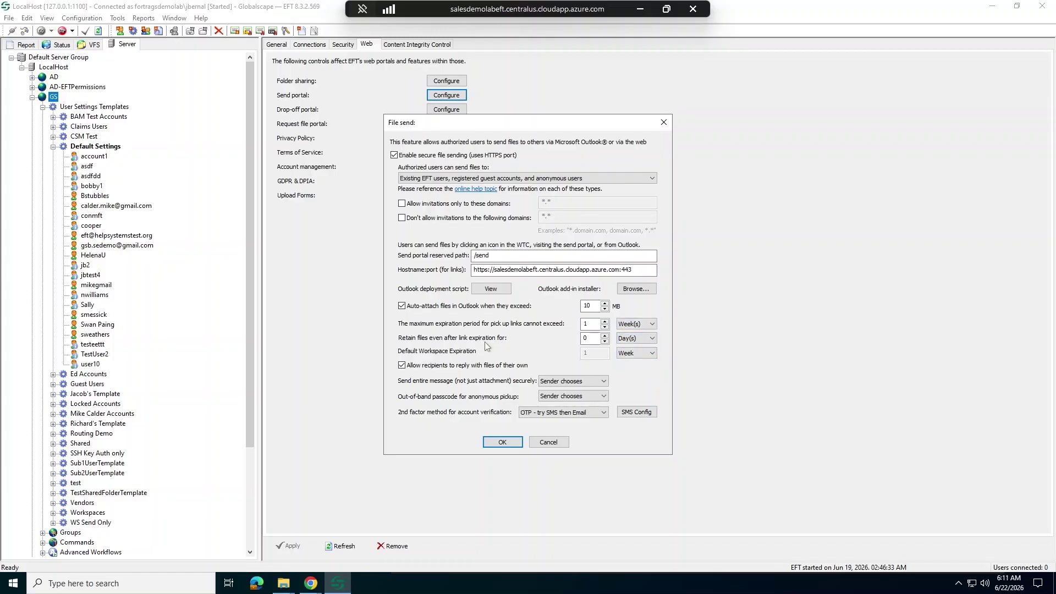
pyautogui.click(650, 353)
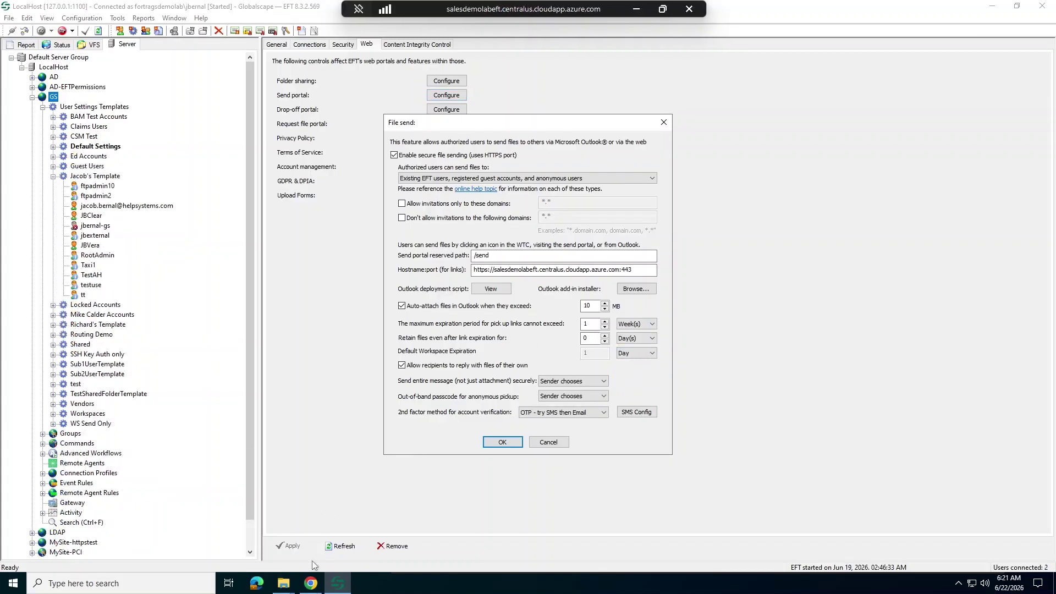
# Step: On the web client's Send page, dismiss the send options unchanged and reopen them
pyautogui.click(311, 582)
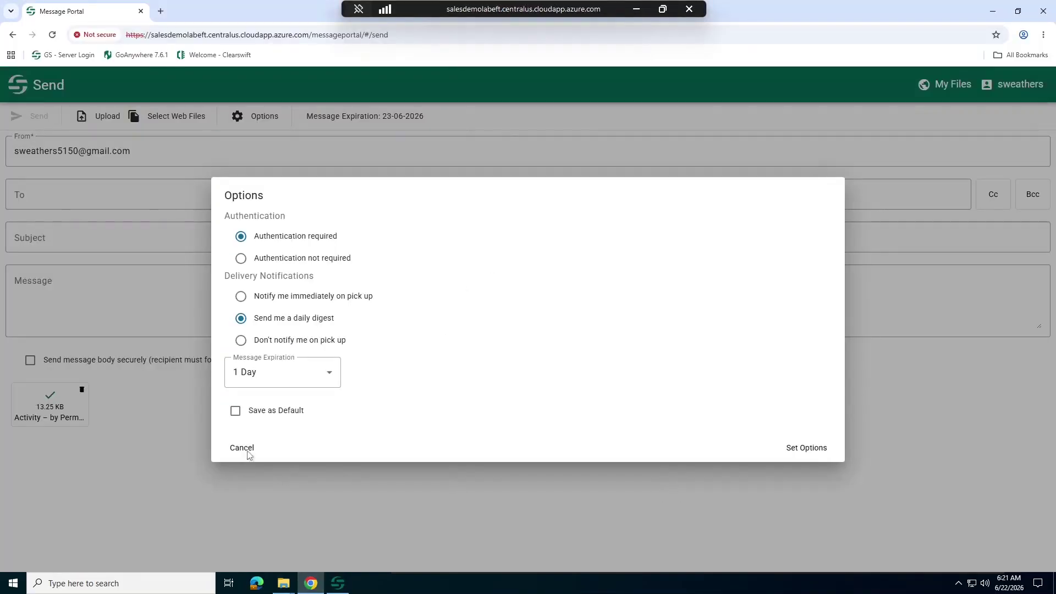
pyautogui.click(242, 448)
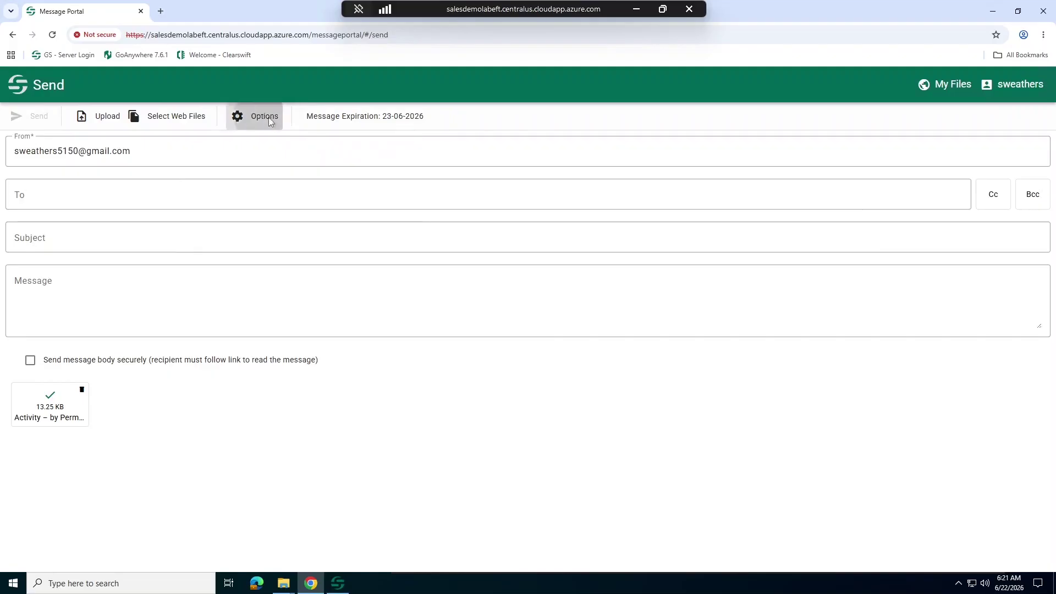
pyautogui.click(268, 117)
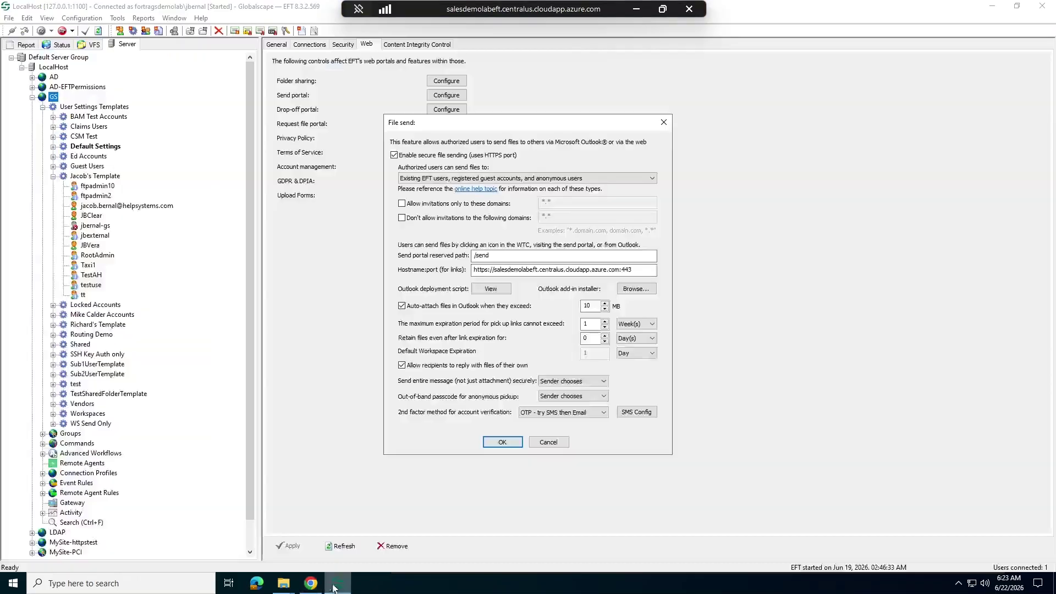
# Step: Review the 'Send entire message securely' choices in File send, then show the Message Portal Send page
pyautogui.click(333, 584)
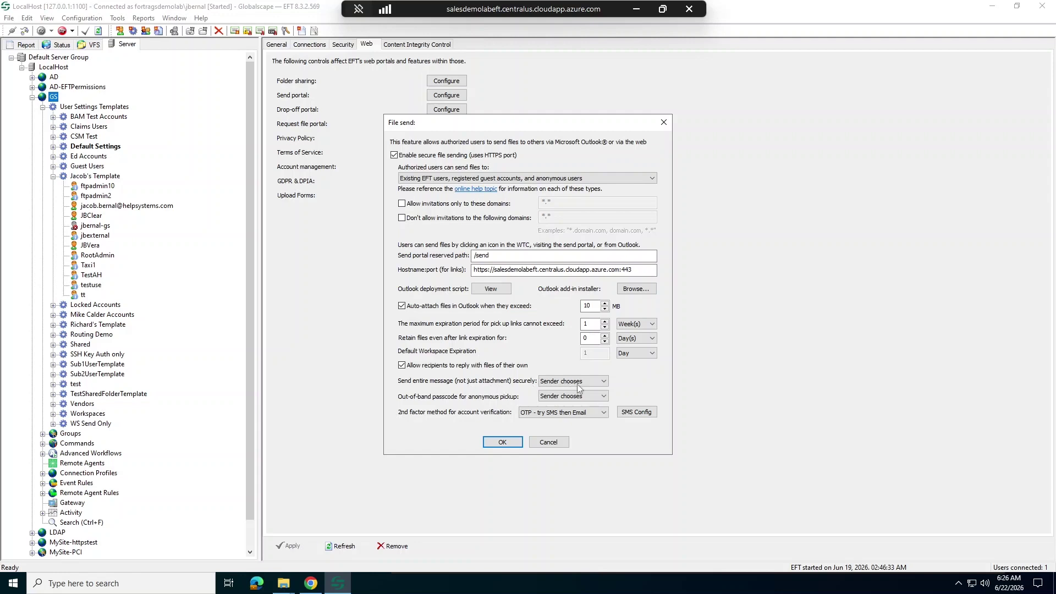
pyautogui.click(602, 381)
pyautogui.click(310, 582)
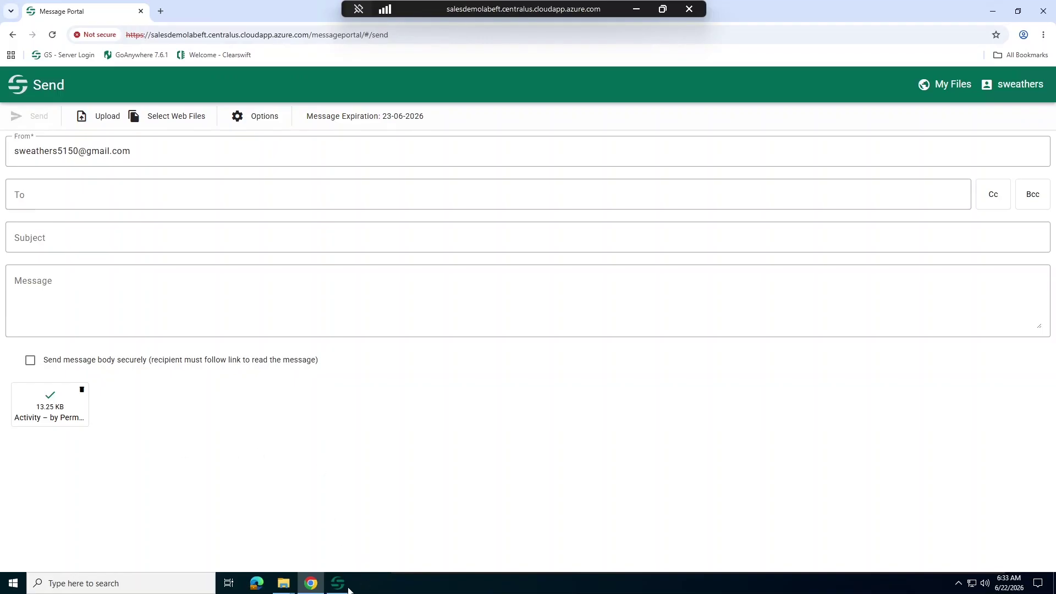
# Step: Keep the out-of-band passcode at Sender chooses and the 2nd factor at OTP - try SMS then Email
pyautogui.click(346, 583)
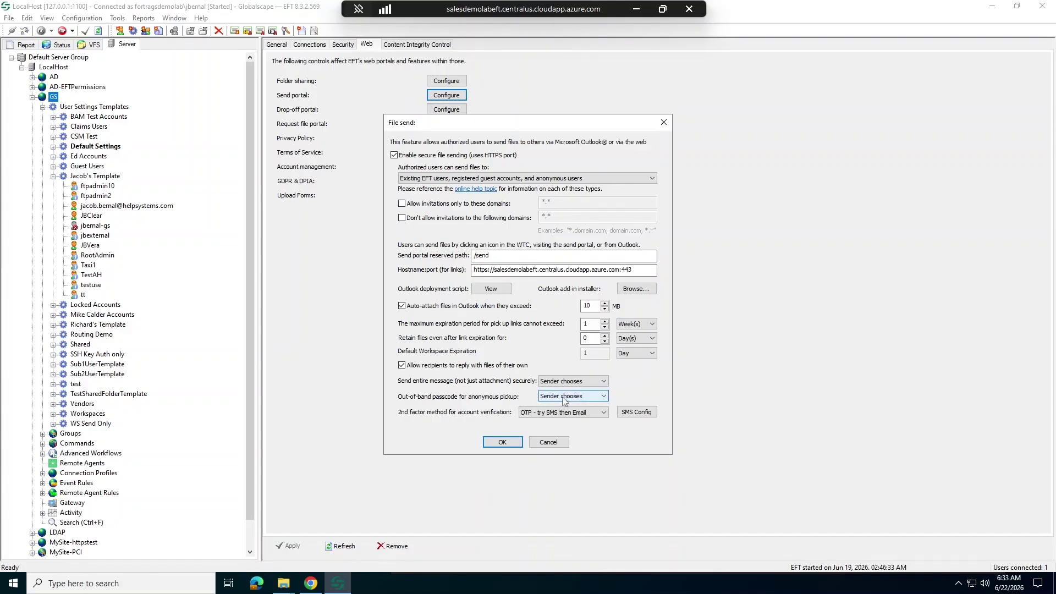
pyautogui.click(603, 396)
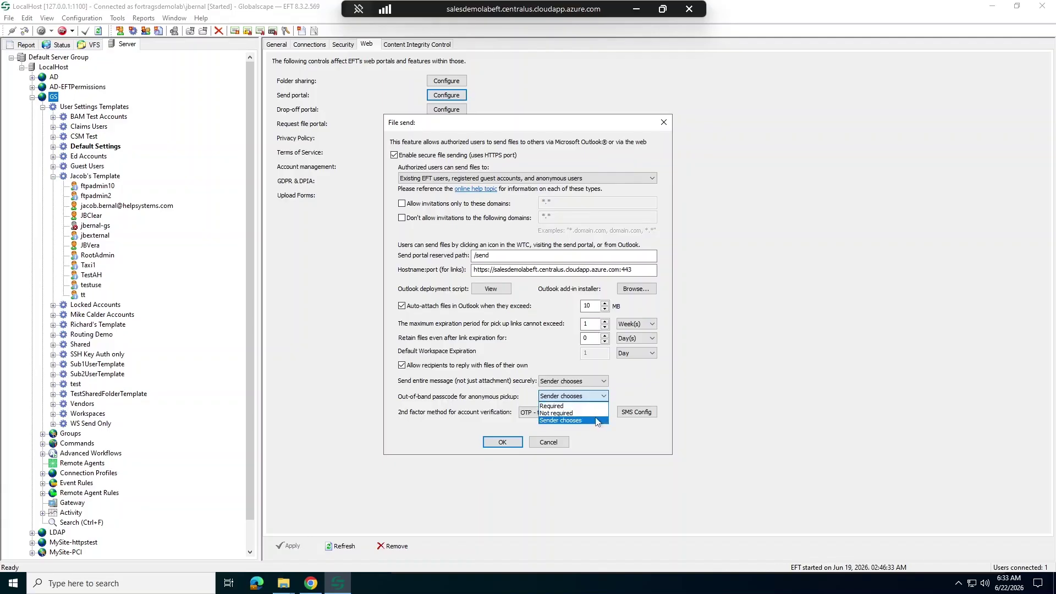
pyautogui.click(596, 420)
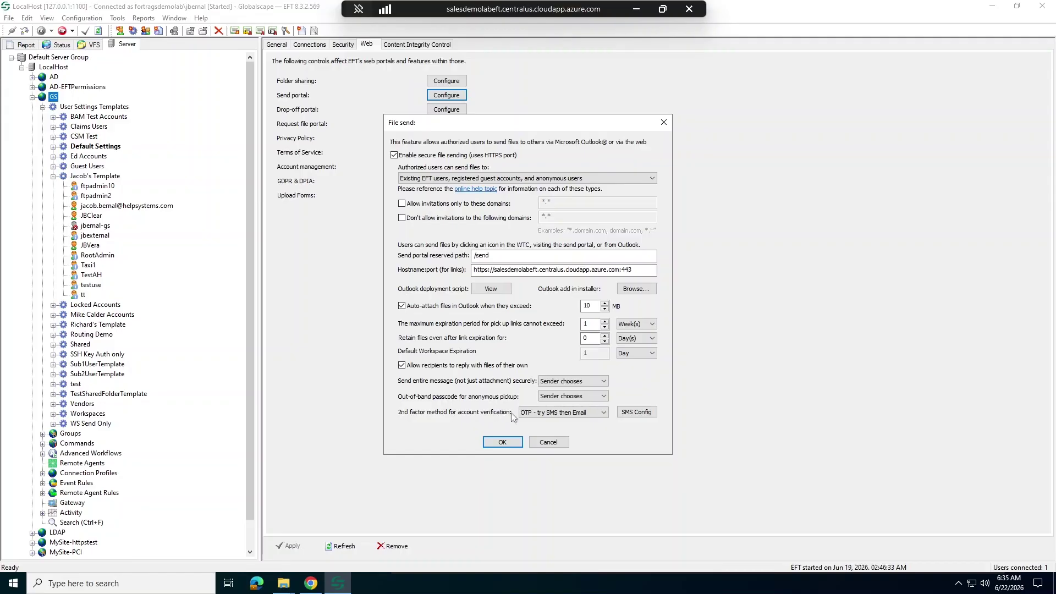
pyautogui.click(596, 413)
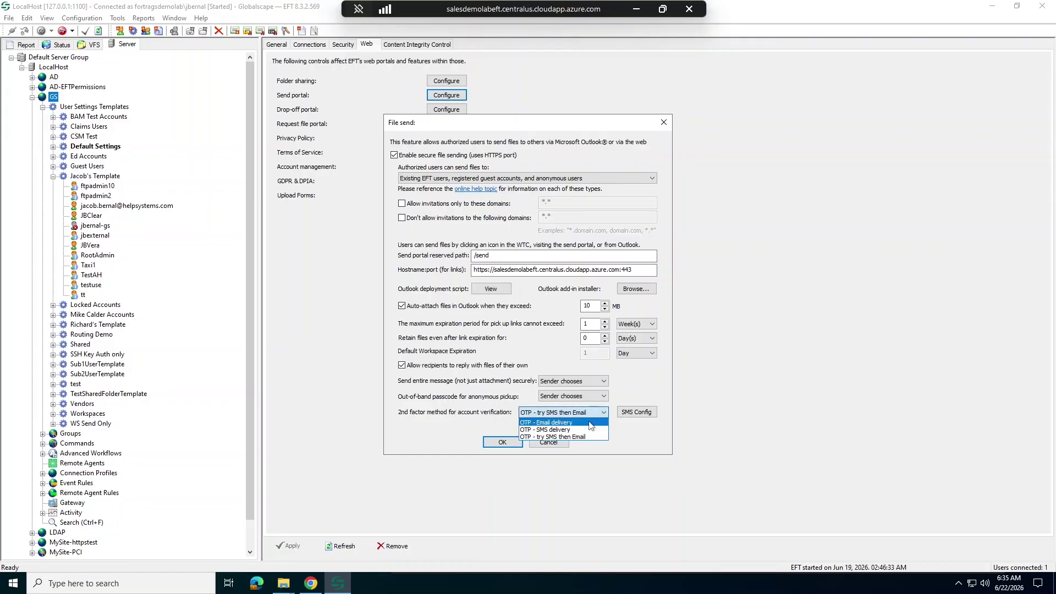
pyautogui.click(616, 440)
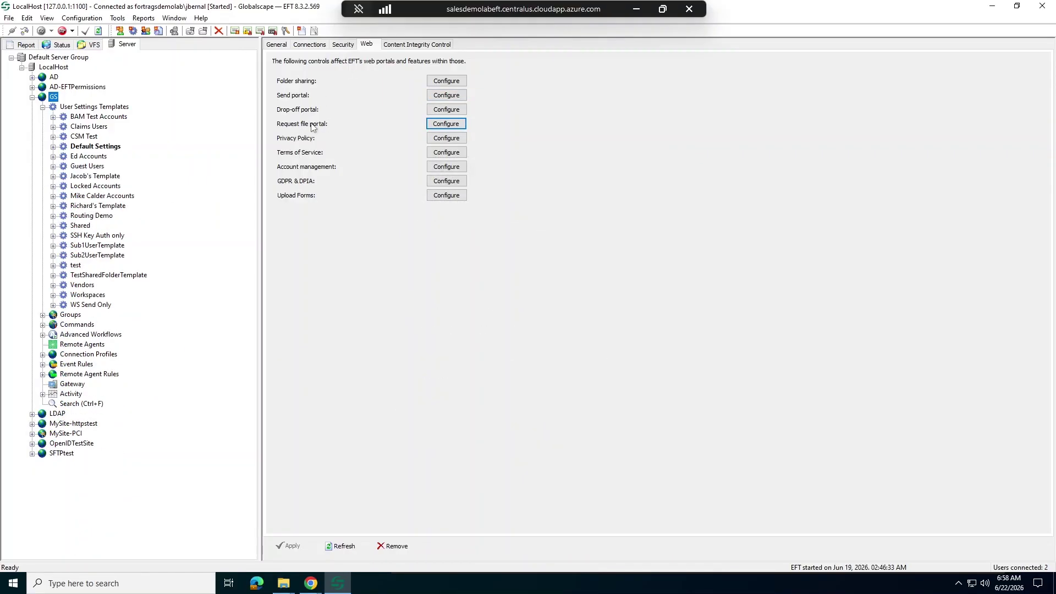
# Step: Inspect the Request file portal's /request reserved path and close the dialog without changes
pyautogui.click(450, 123)
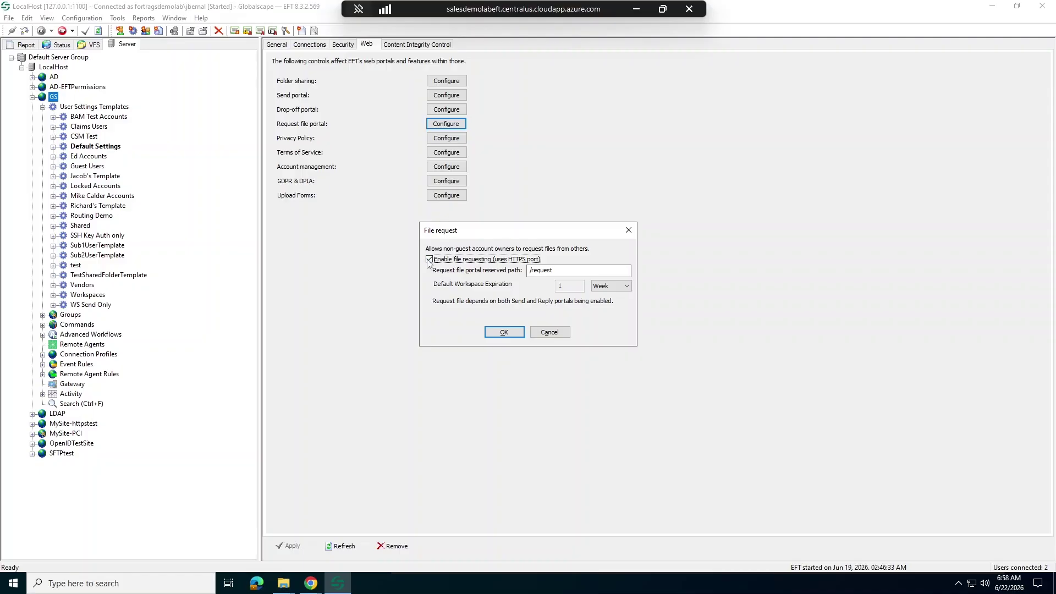
pyautogui.click(615, 270)
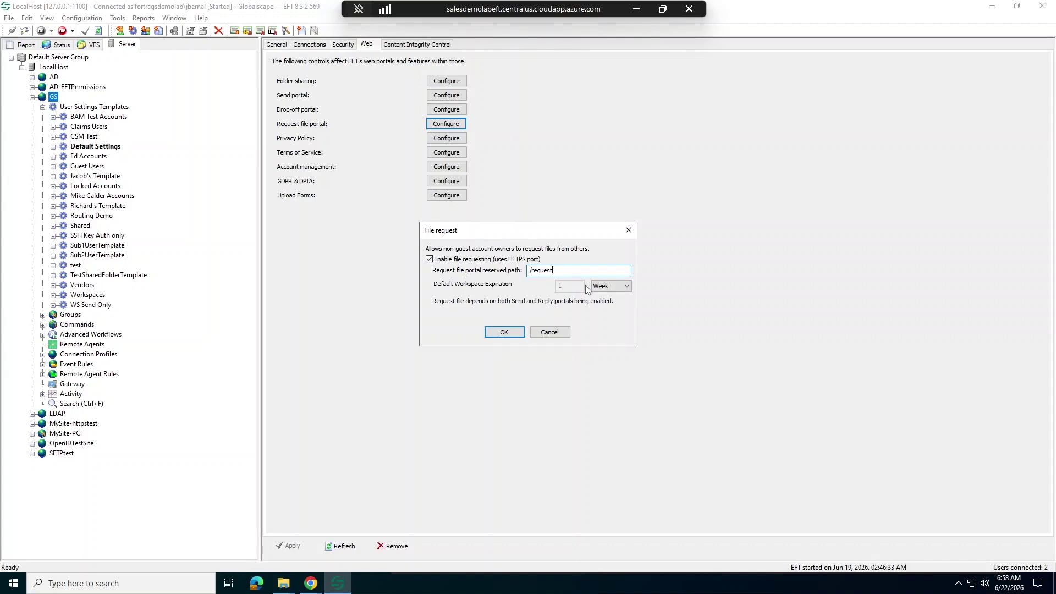
pyautogui.click(533, 332)
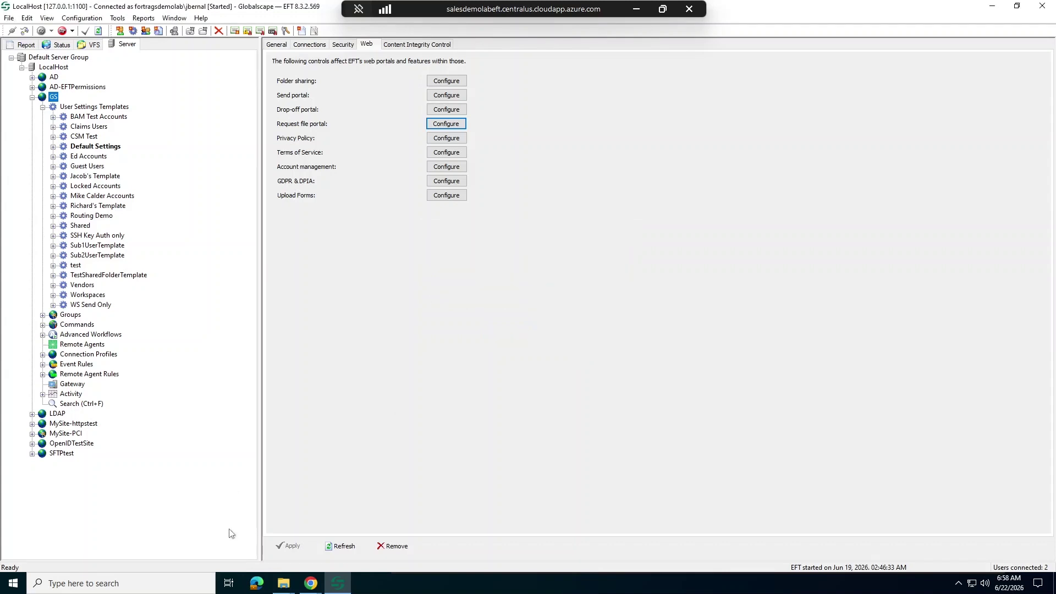
# Step: Leave the unsaved request, start a new file request from My Files, and open its options
pyautogui.moveTo(310, 584)
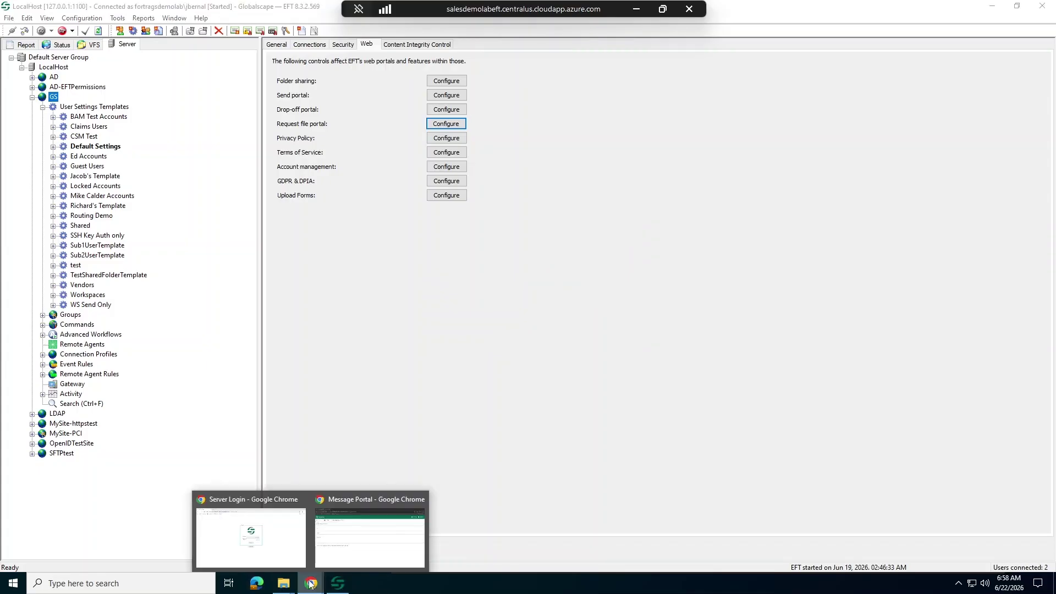
pyautogui.click(368, 533)
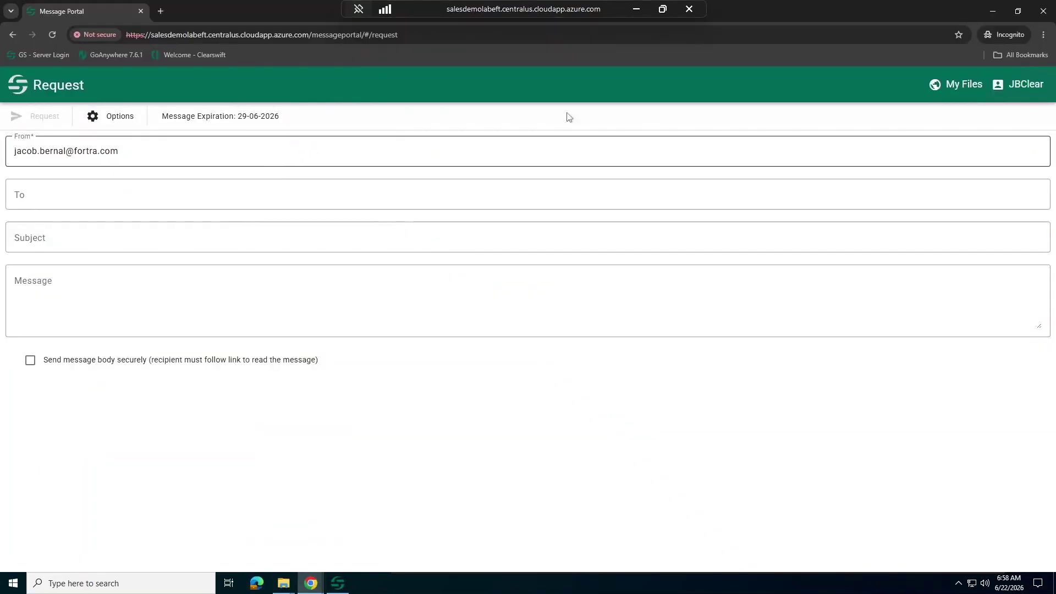
pyautogui.click(959, 84)
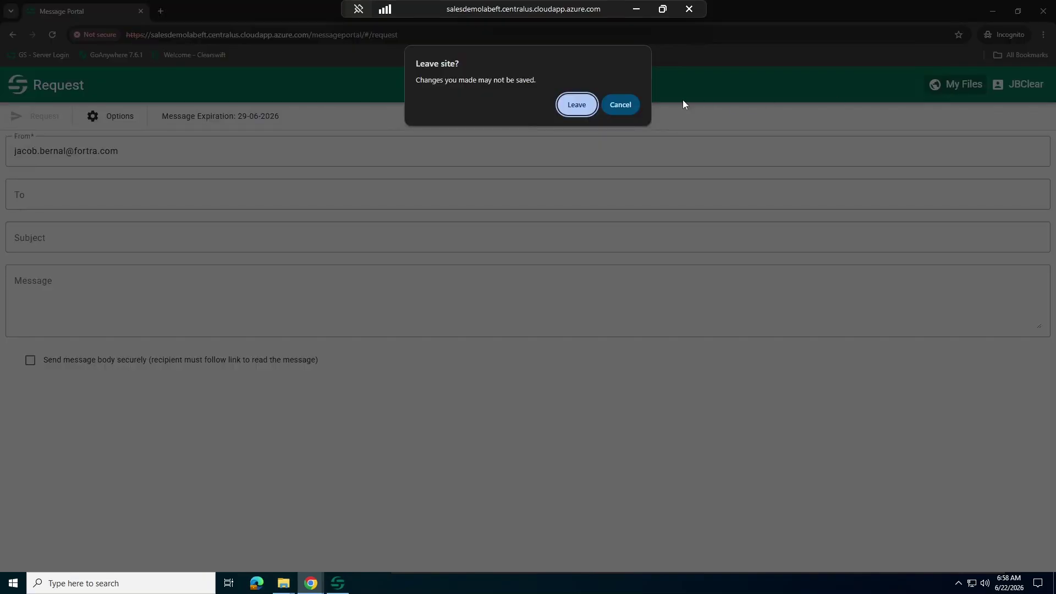
pyautogui.click(576, 105)
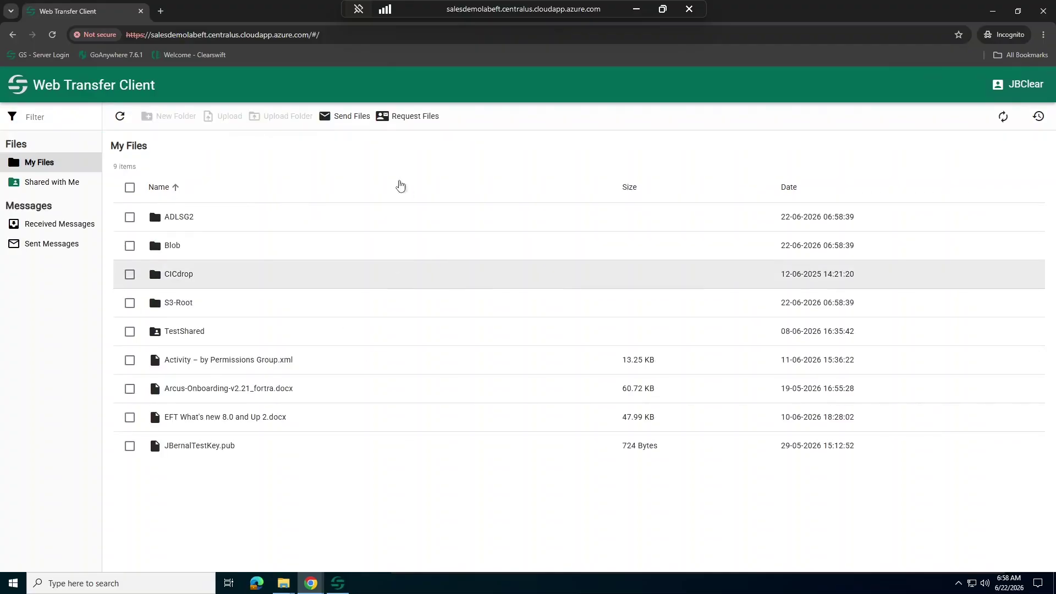
pyautogui.click(407, 116)
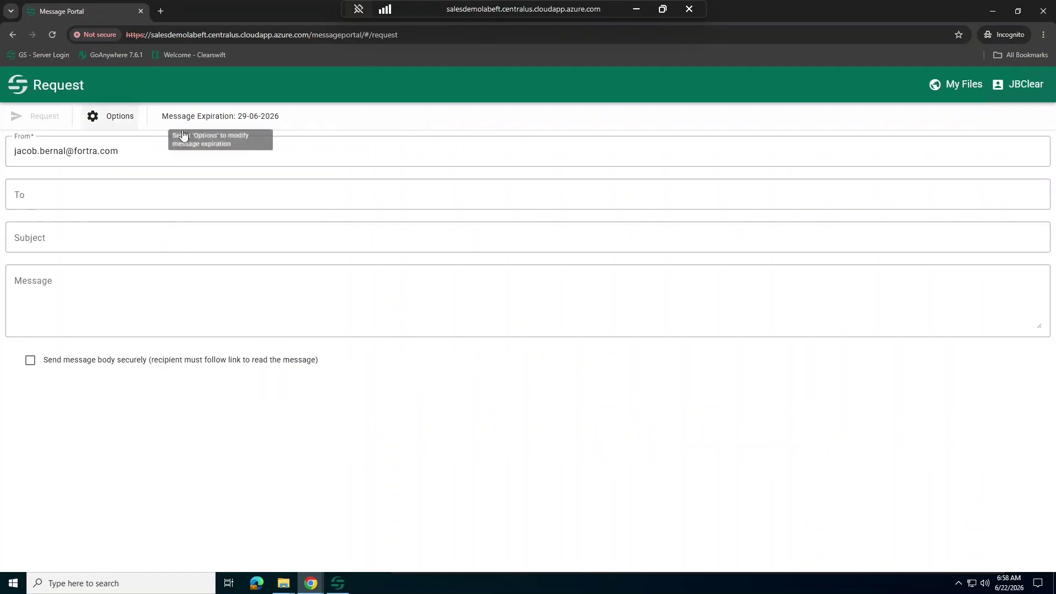
pyautogui.click(120, 122)
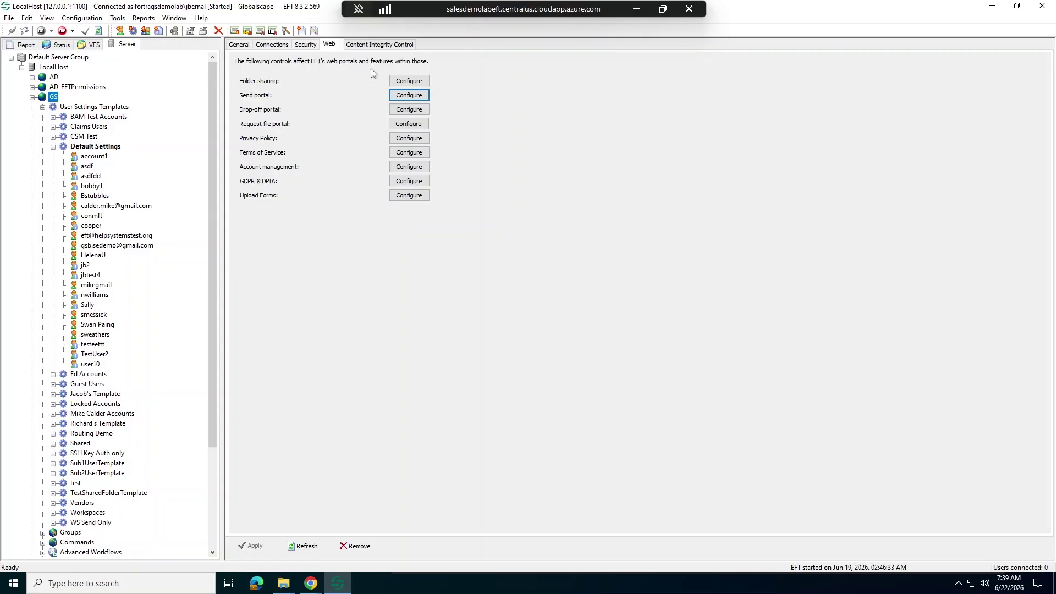
# Step: Enable Allow secure folder sharing on the Default Settings template, then view a member user's Connections settings
pyautogui.doubleClick(59, 146)
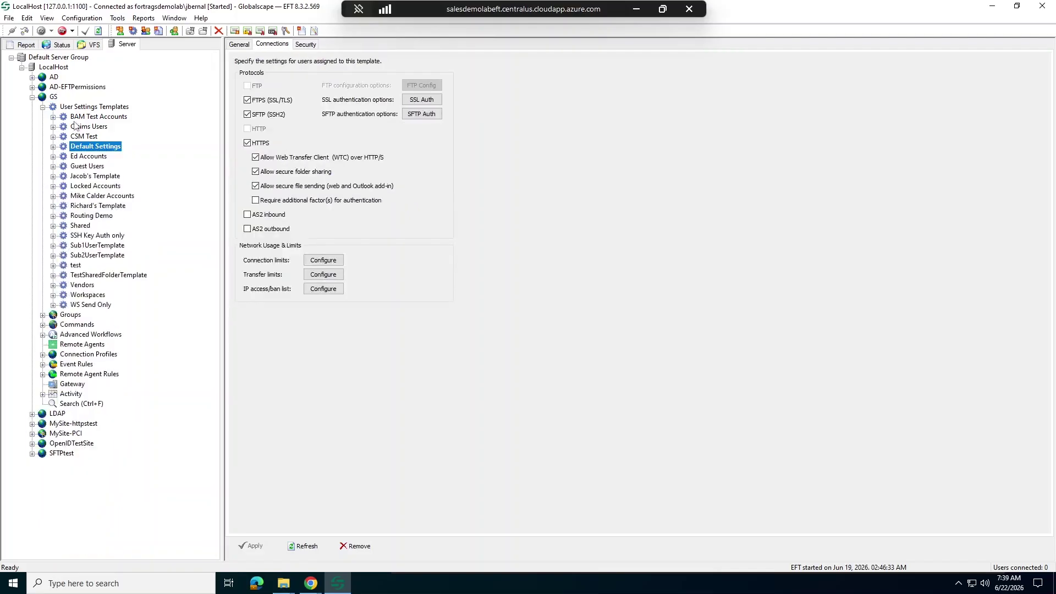
pyautogui.click(53, 147)
pyautogui.click(53, 147)
pyautogui.click(256, 171)
pyautogui.click(53, 146)
pyautogui.click(88, 216)
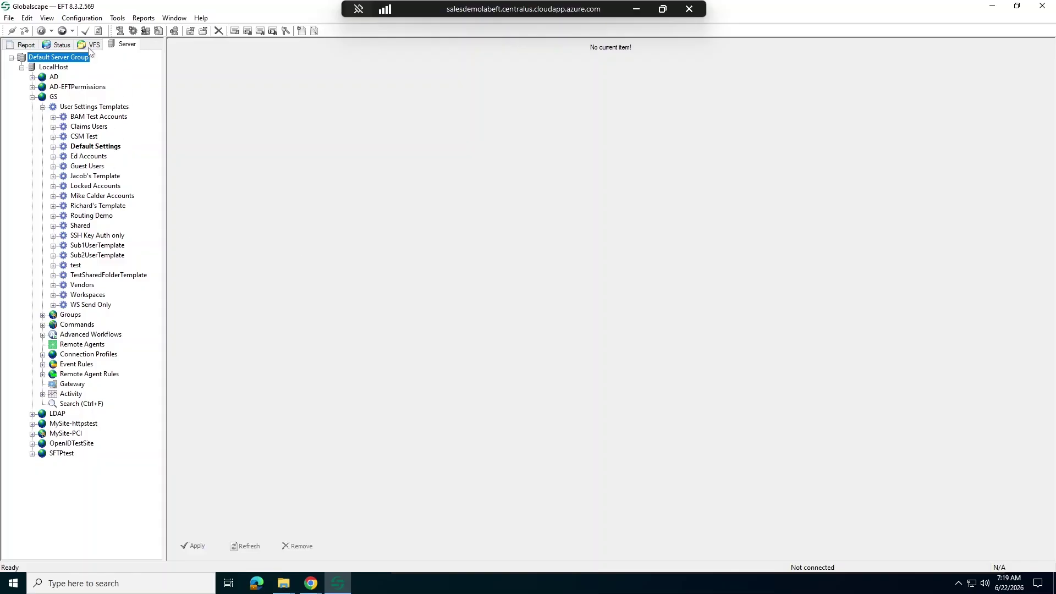
# Step: In the VFS view, open the TestShared workspace under GS > Workspaces
pyautogui.click(95, 45)
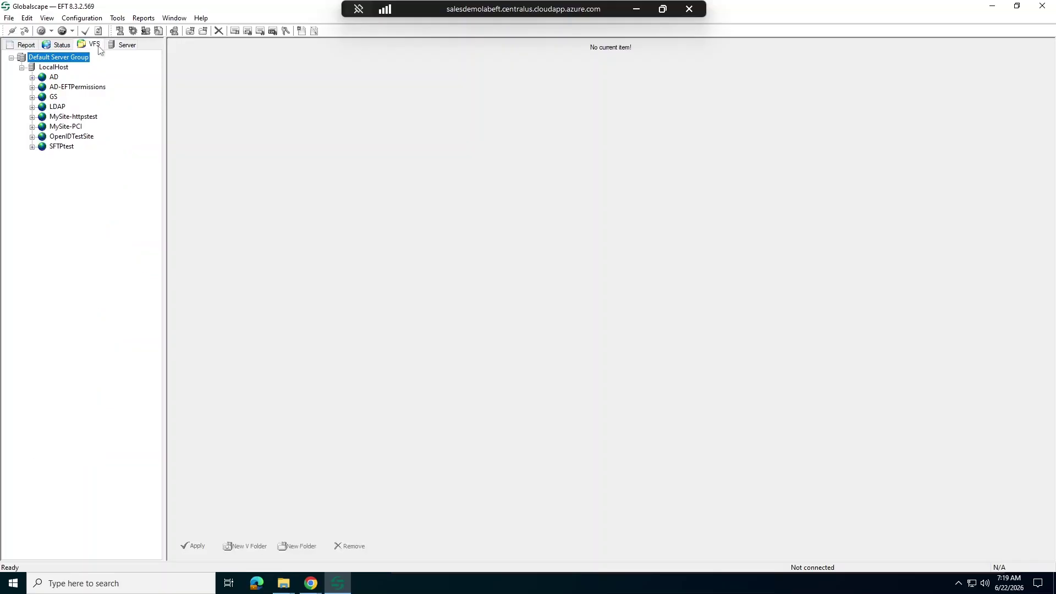
pyautogui.click(32, 97)
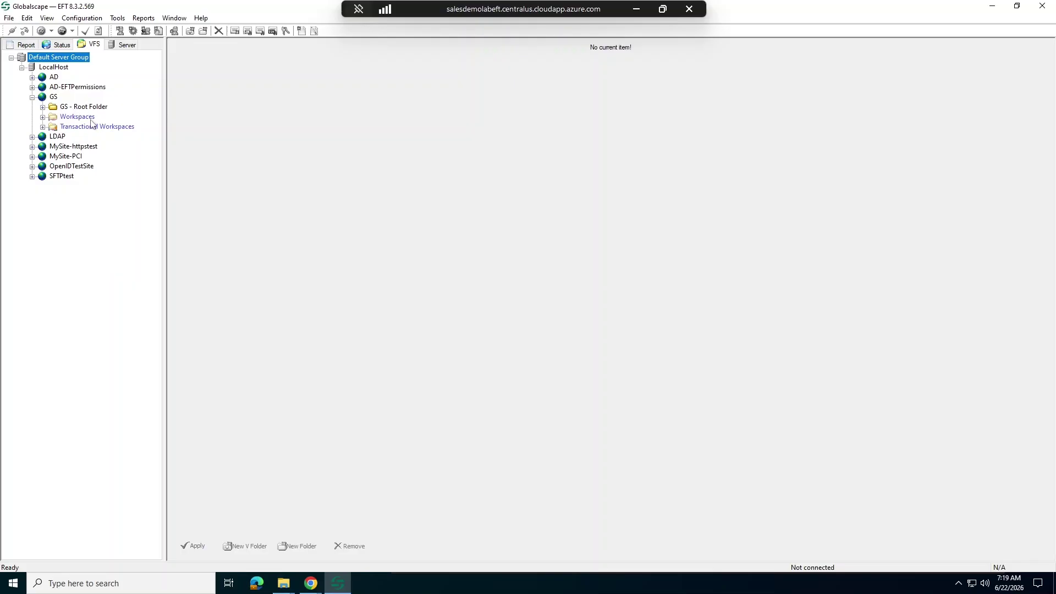
pyautogui.click(52, 118)
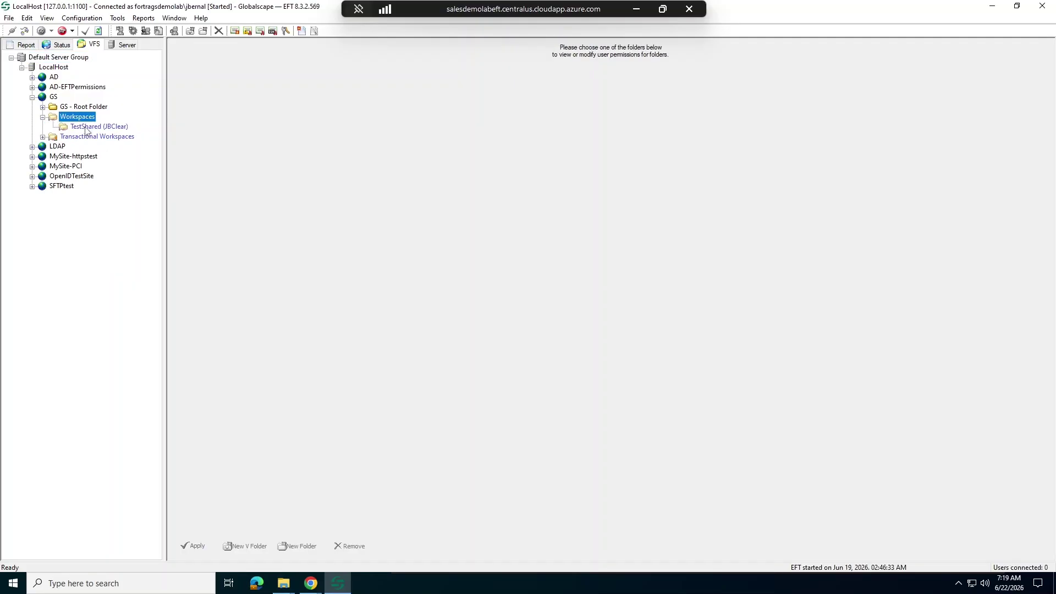
pyautogui.click(86, 127)
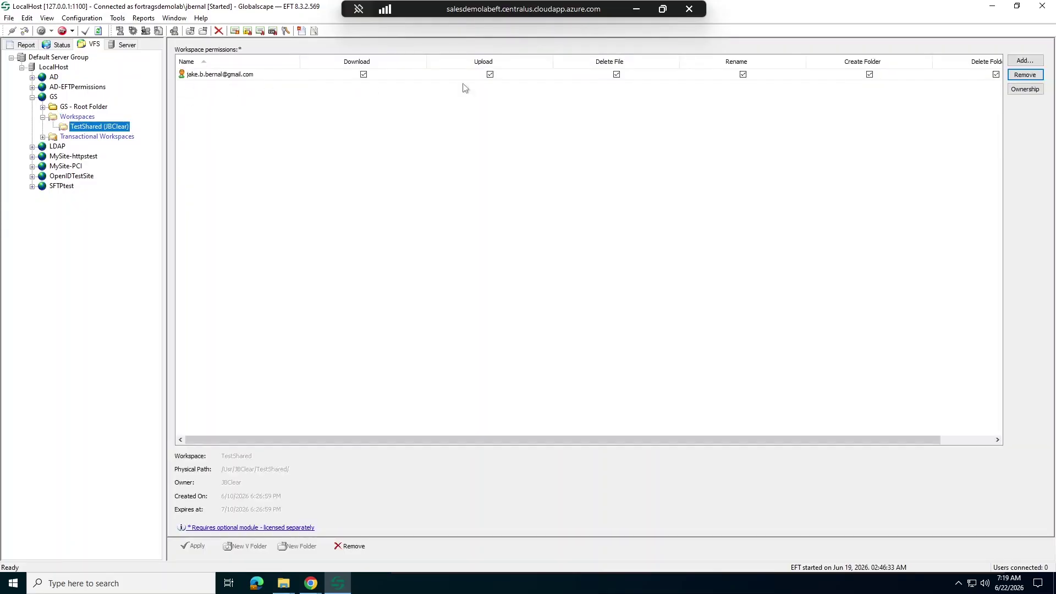
# Step: Transfer TestShared ownership to a searched-for user, acknowledge the notice, apply, and refresh
pyautogui.click(1019, 90)
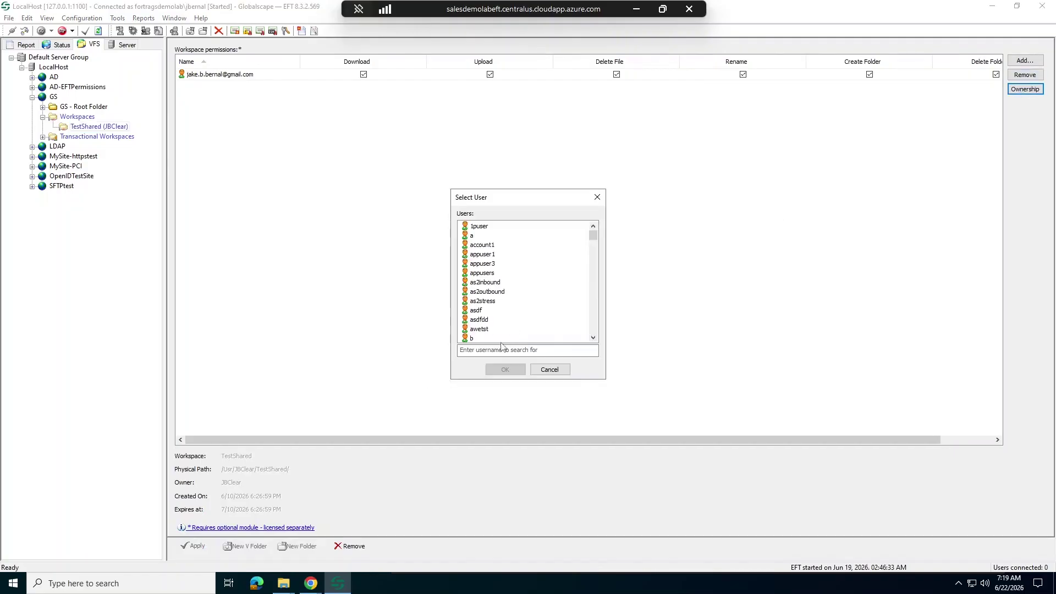
pyautogui.write('swea')
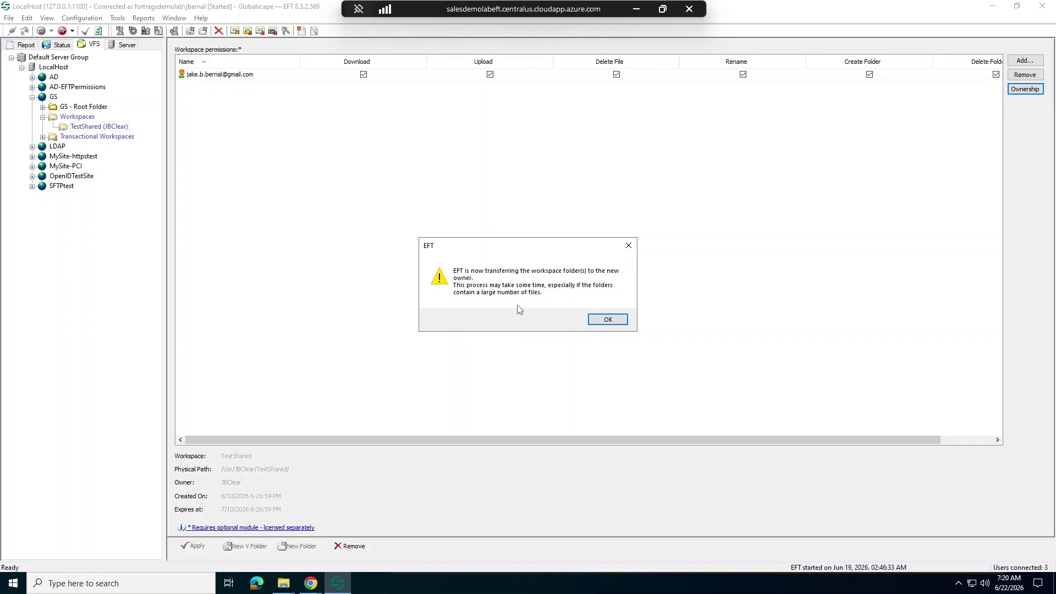
pyautogui.click(607, 320)
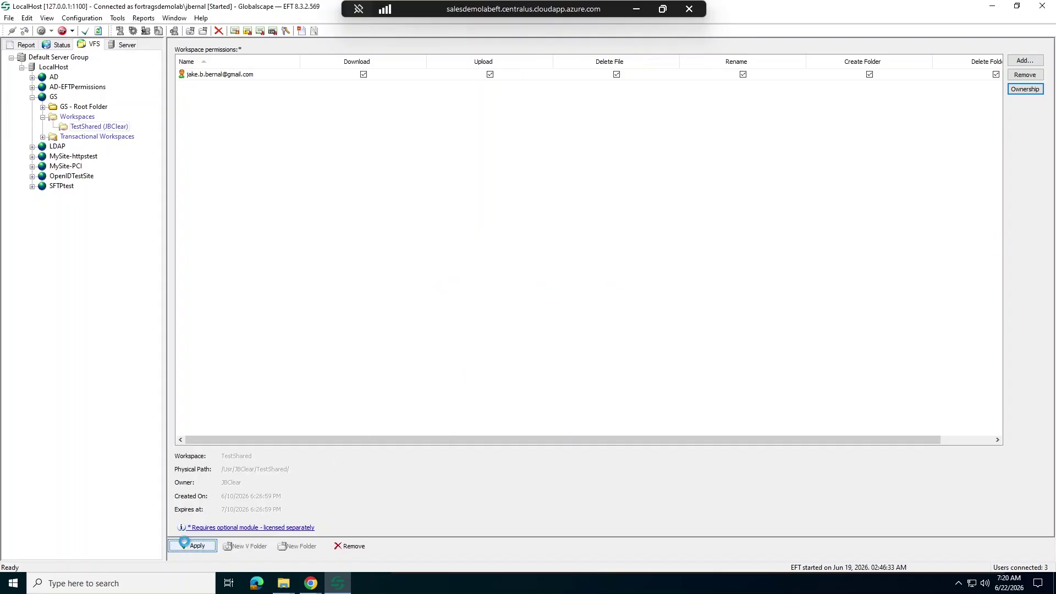
pyautogui.click(184, 542)
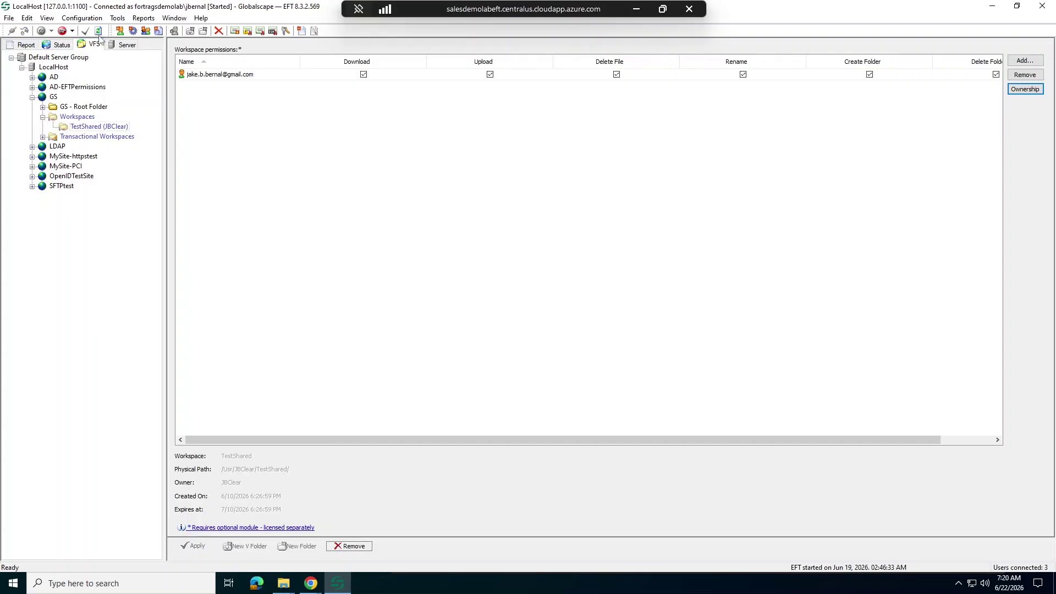
pyautogui.click(98, 31)
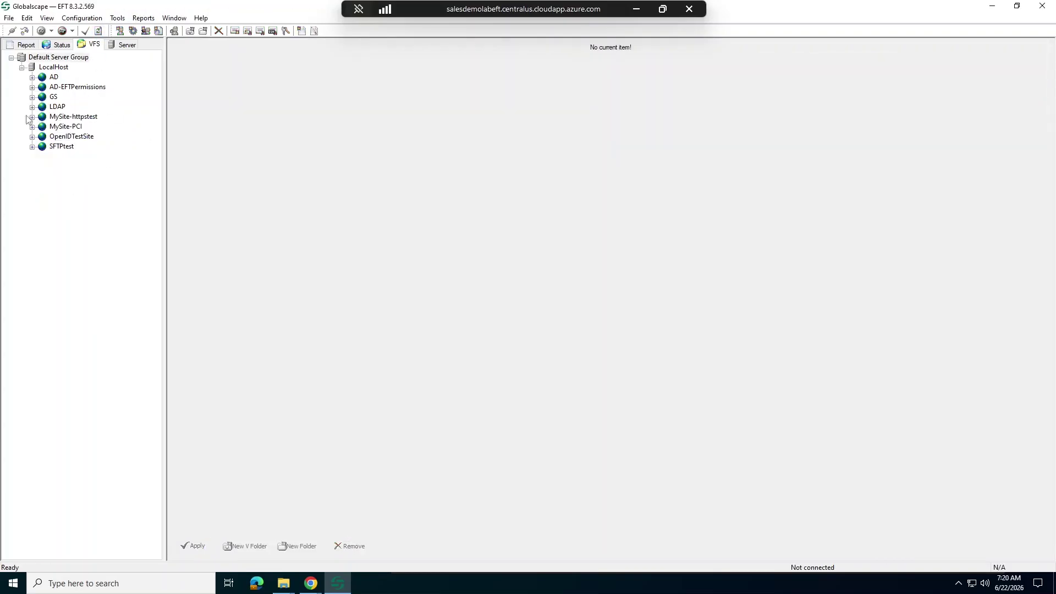
# Step: Open the TestShared workspace under GS > Workspaces
pyautogui.click(32, 97)
pyautogui.click(49, 117)
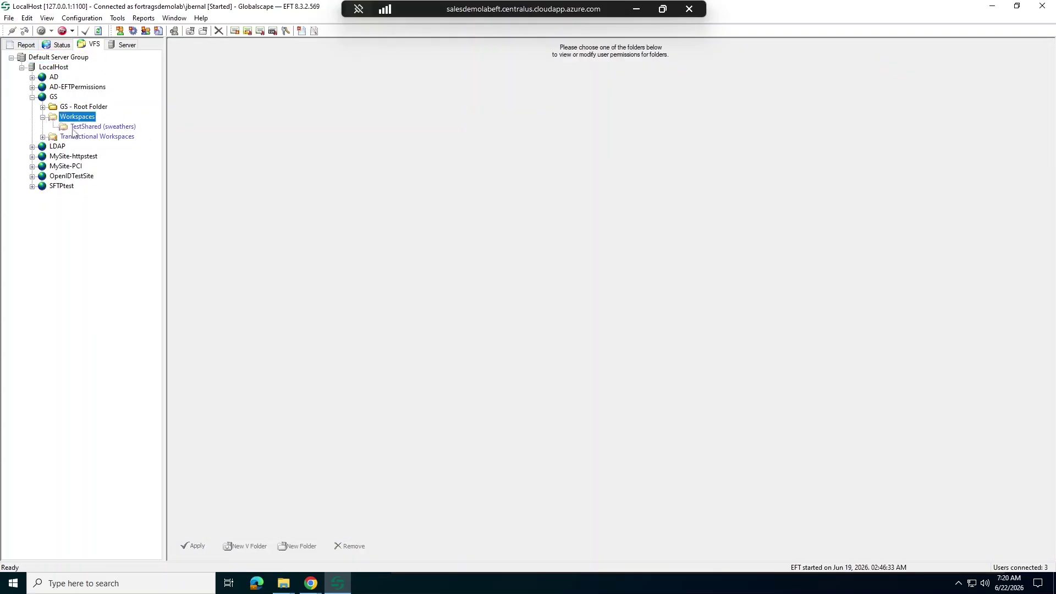
pyautogui.click(86, 127)
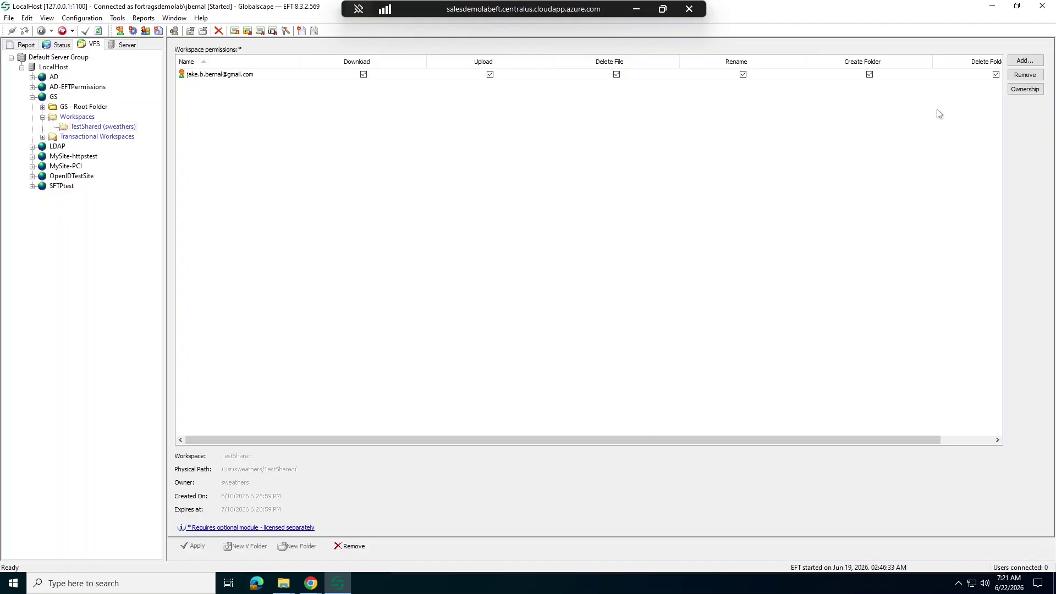
# Step: Assign TestShared a new owner found by searching the user list, then apply and refresh
pyautogui.click(1020, 91)
pyautogui.click(563, 352)
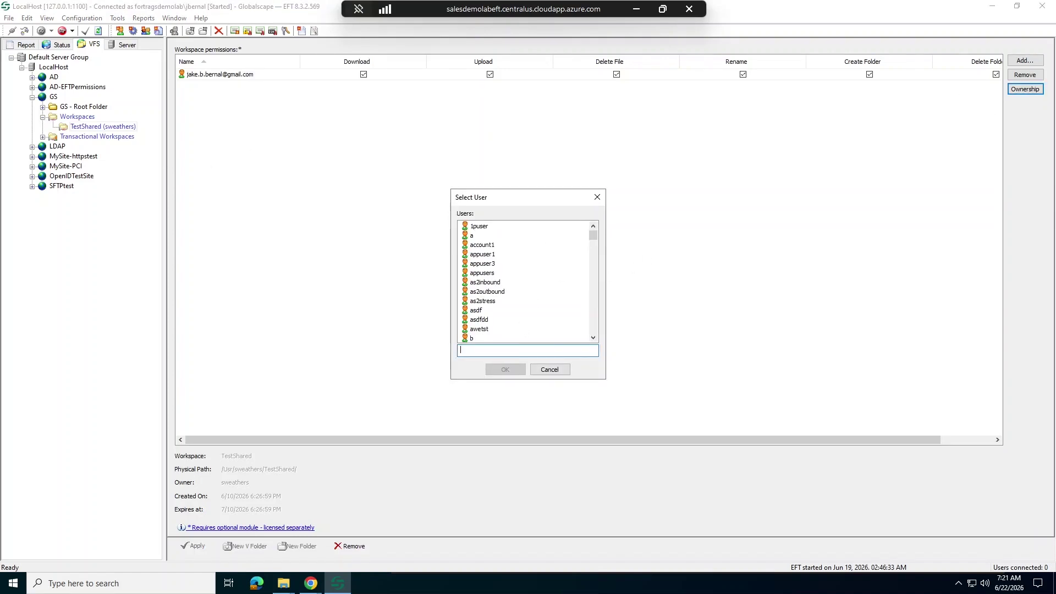
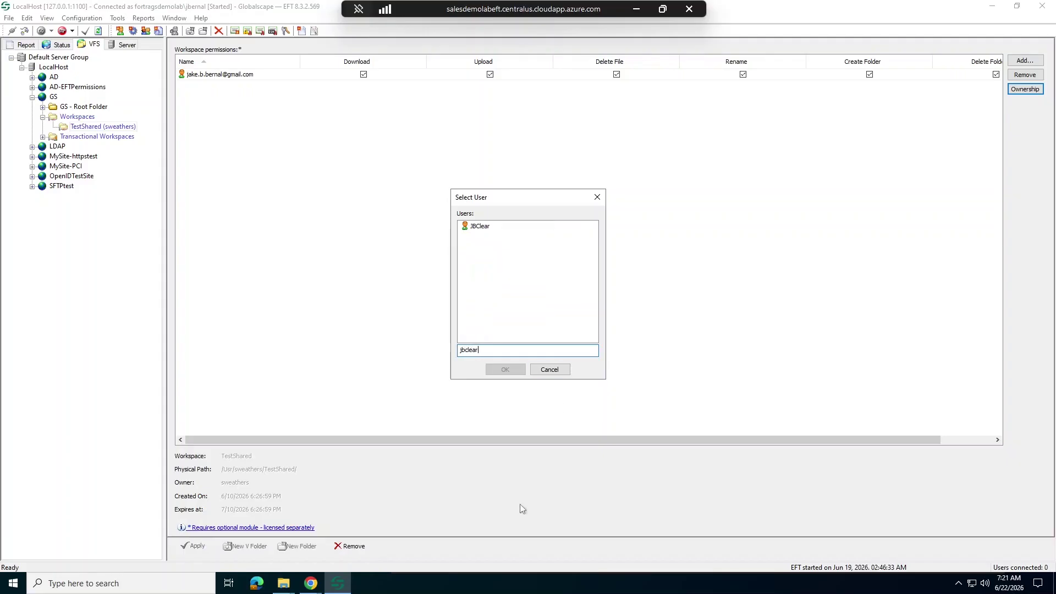
pyautogui.click(482, 226)
pyautogui.click(503, 369)
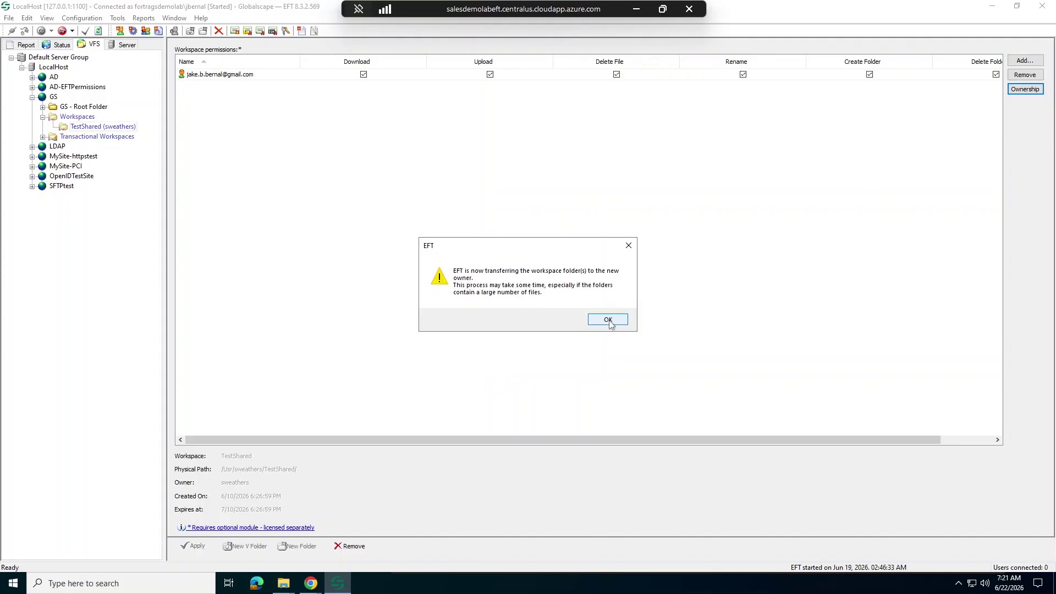
pyautogui.click(608, 323)
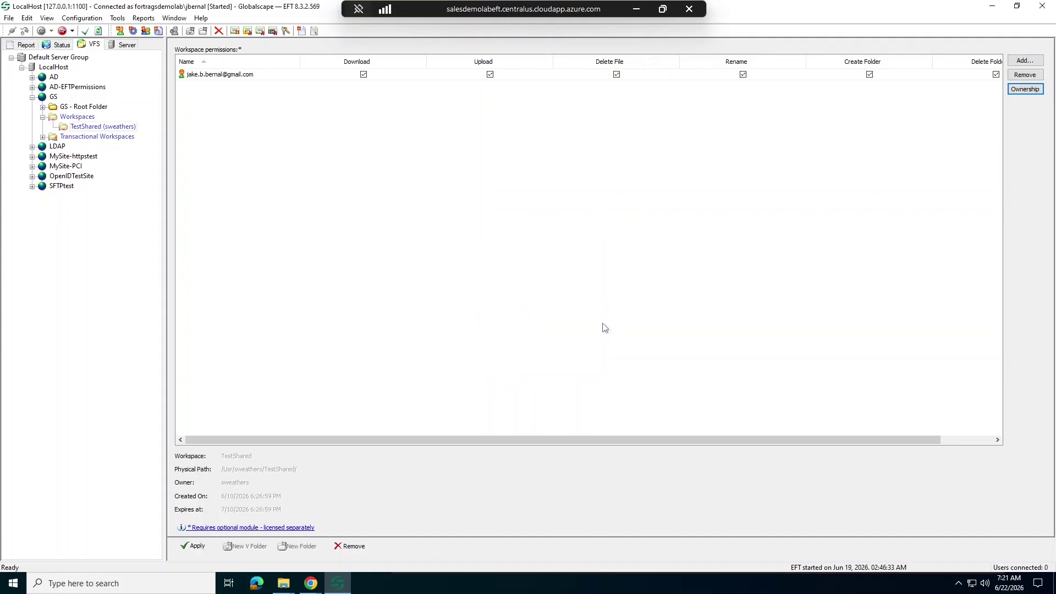
pyautogui.click(195, 548)
pyautogui.click(99, 31)
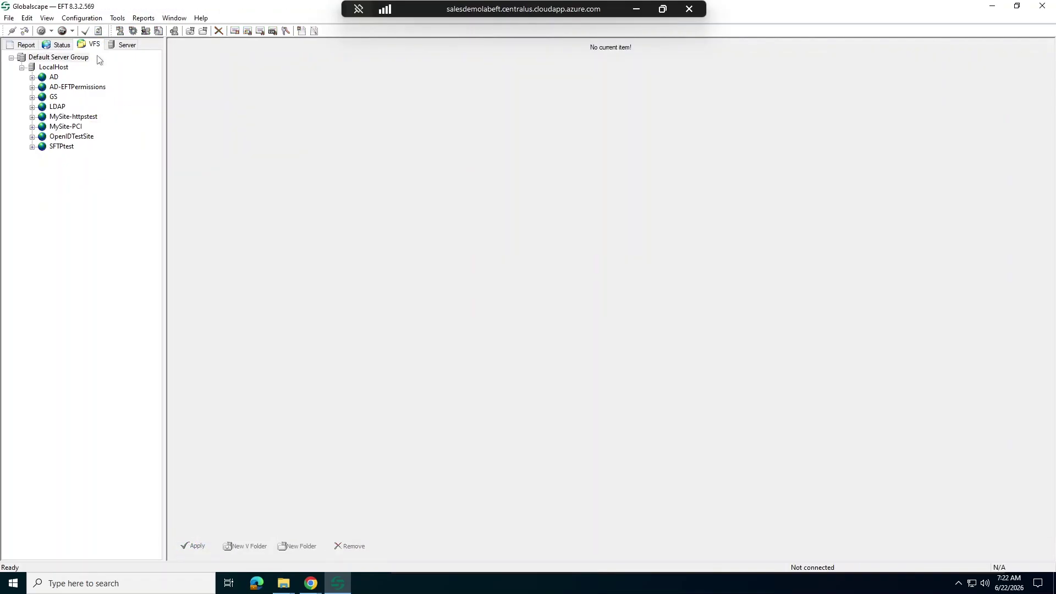
# Step: Reopen TestShared under GS > Workspaces to check the updated owner
pyautogui.click(32, 97)
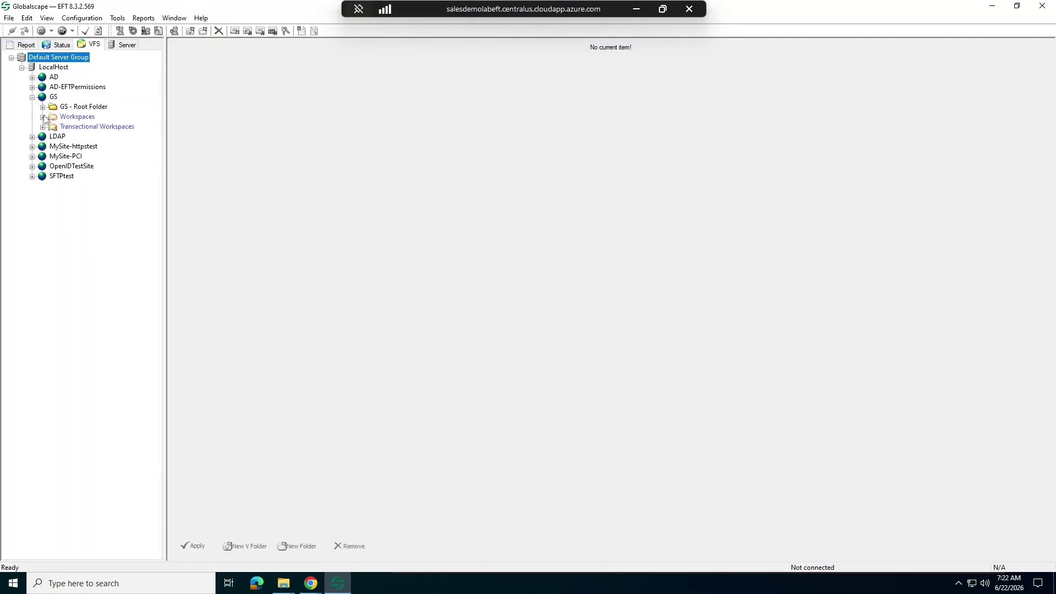
pyautogui.click(43, 117)
pyautogui.click(112, 128)
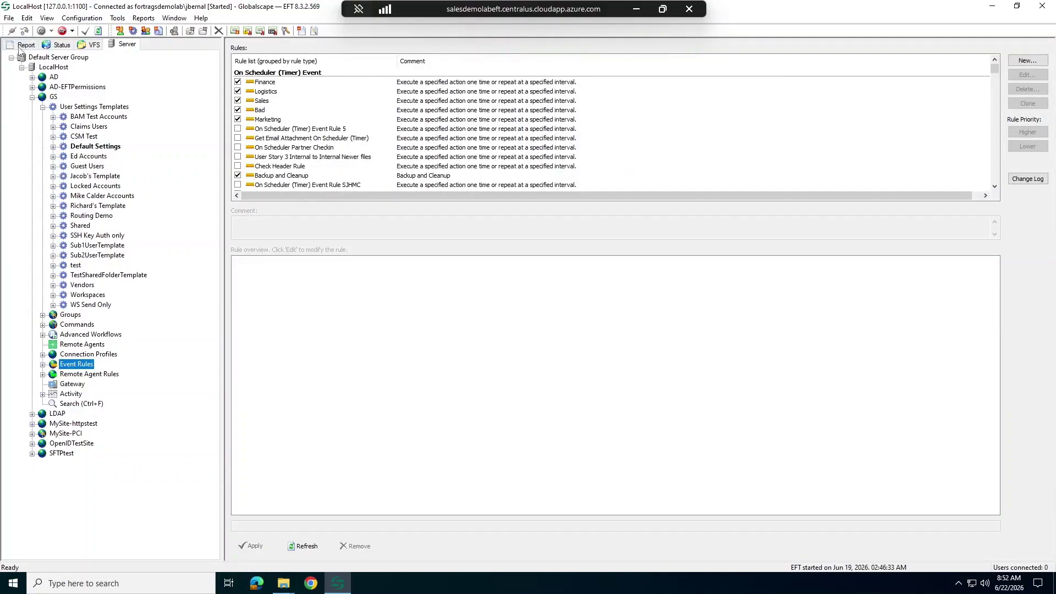
# Step: Display the Workspaces – Folders Shared report for the GS site from the Reports list
pyautogui.click(20, 46)
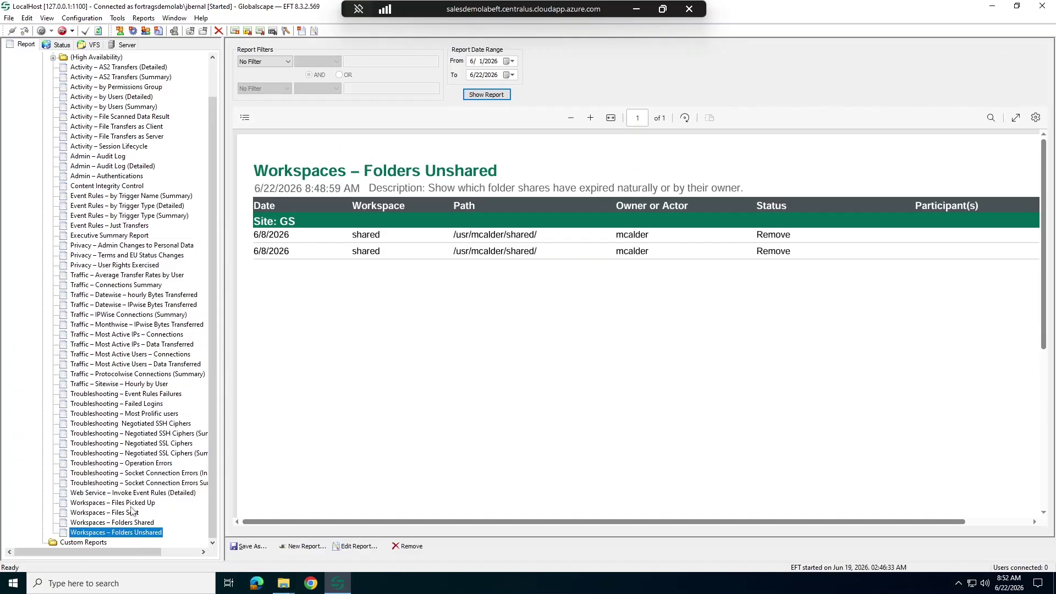
pyautogui.click(113, 503)
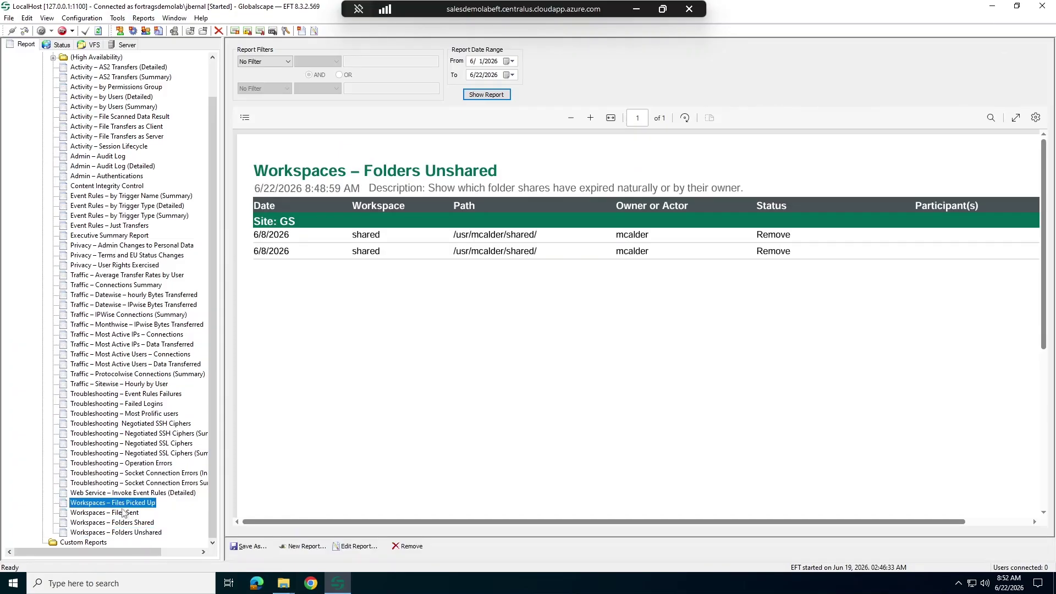
pyautogui.click(126, 513)
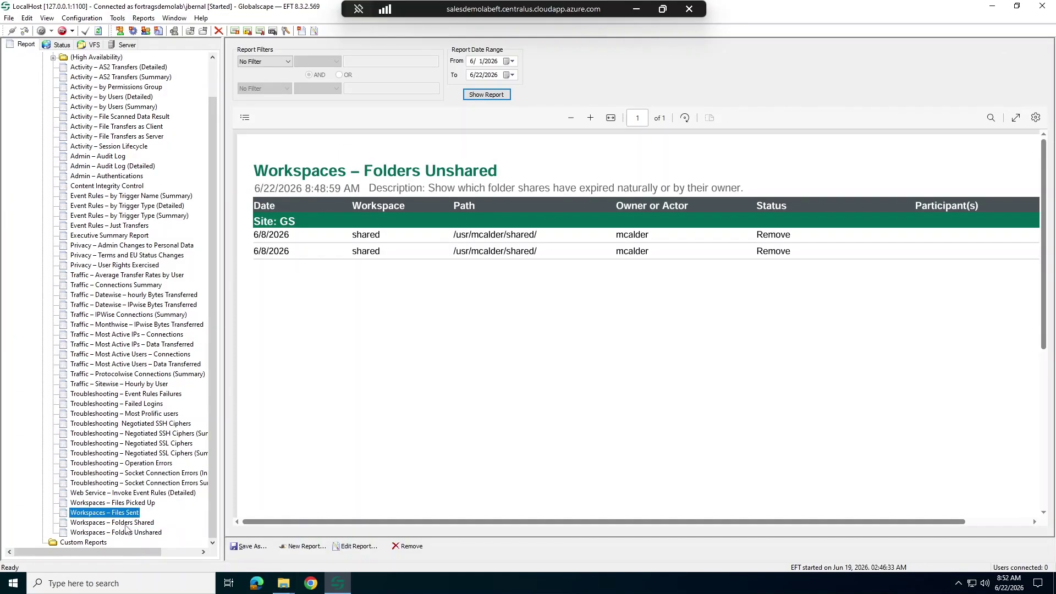
pyautogui.click(126, 524)
pyautogui.click(129, 533)
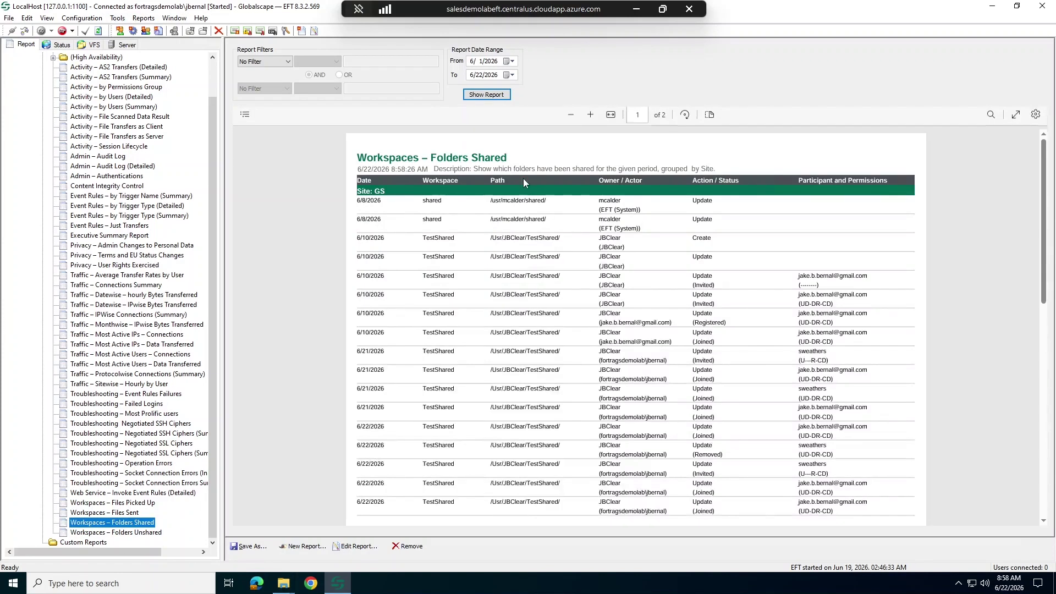
# Step: Zoom the Folders Shared report in two levels and scroll down through its rows
pyautogui.click(590, 118)
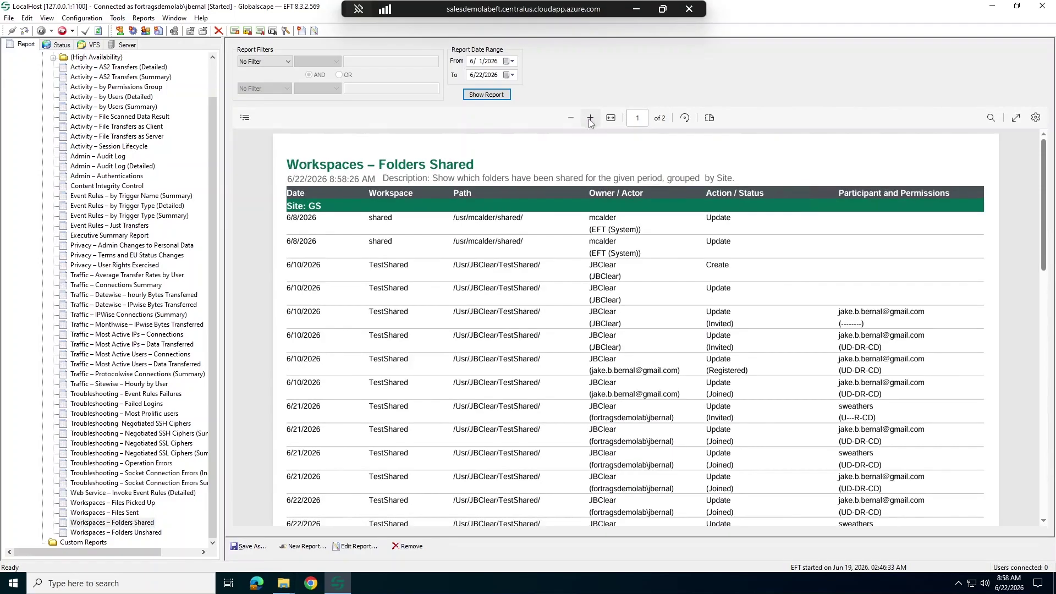
pyautogui.click(590, 119)
pyautogui.scroll(-1, 602, 438)
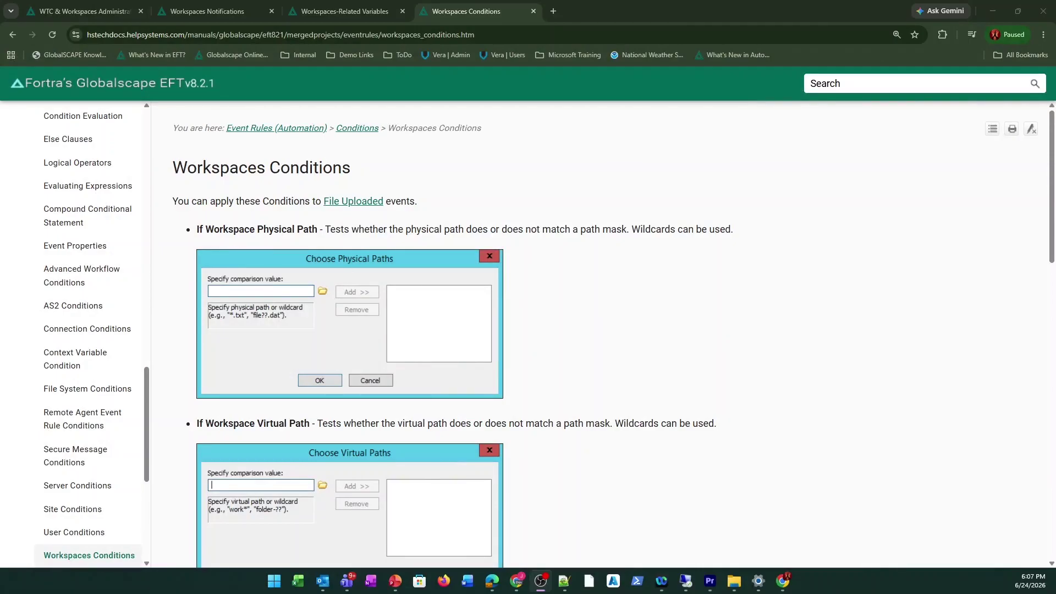
# Step: Scroll the Workspaces Conditions help page down to the Workspace Owner Email Address condition
pyautogui.scroll(-1, 325, 248)
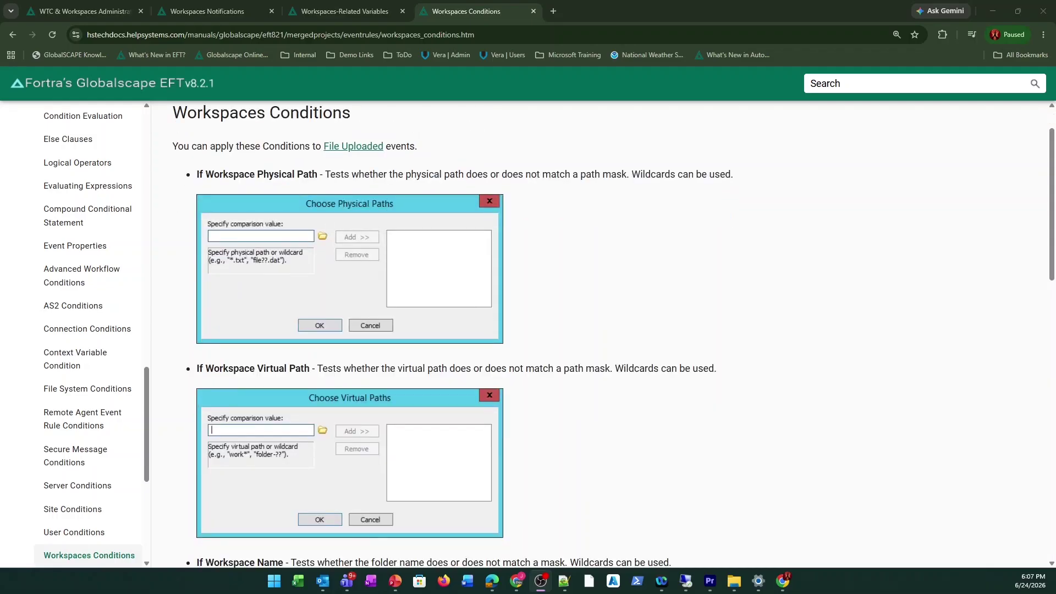
pyautogui.scroll(-3, 319, 455)
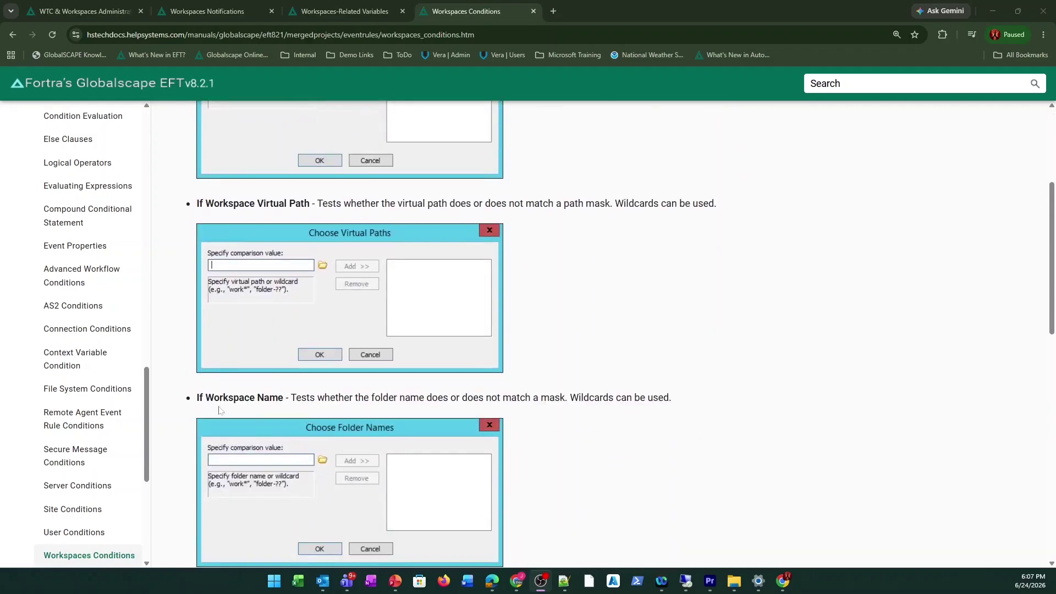
pyautogui.scroll(-4, 220, 409)
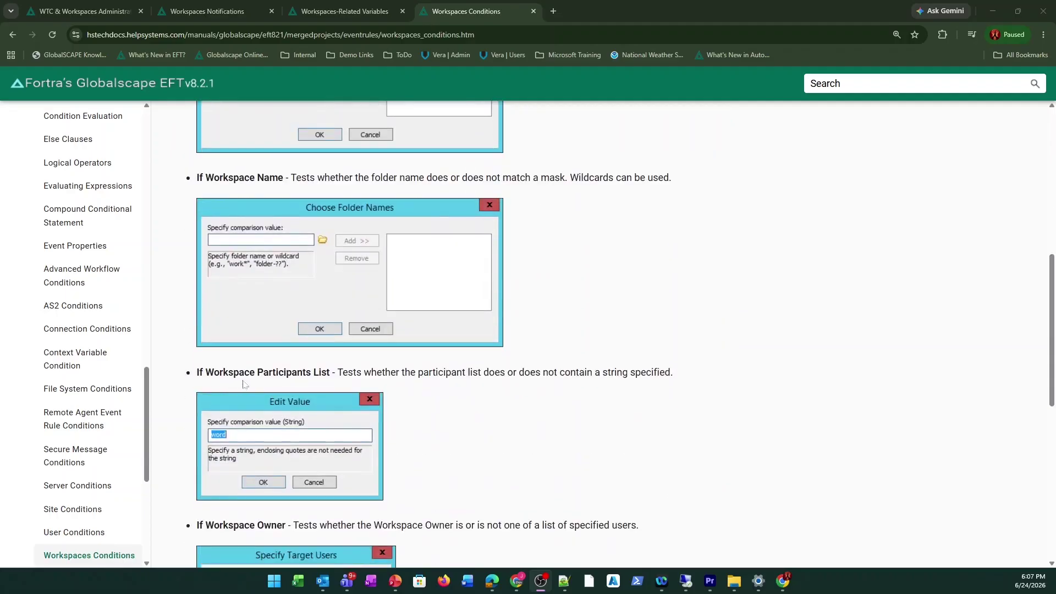
pyautogui.scroll(-1, 247, 463)
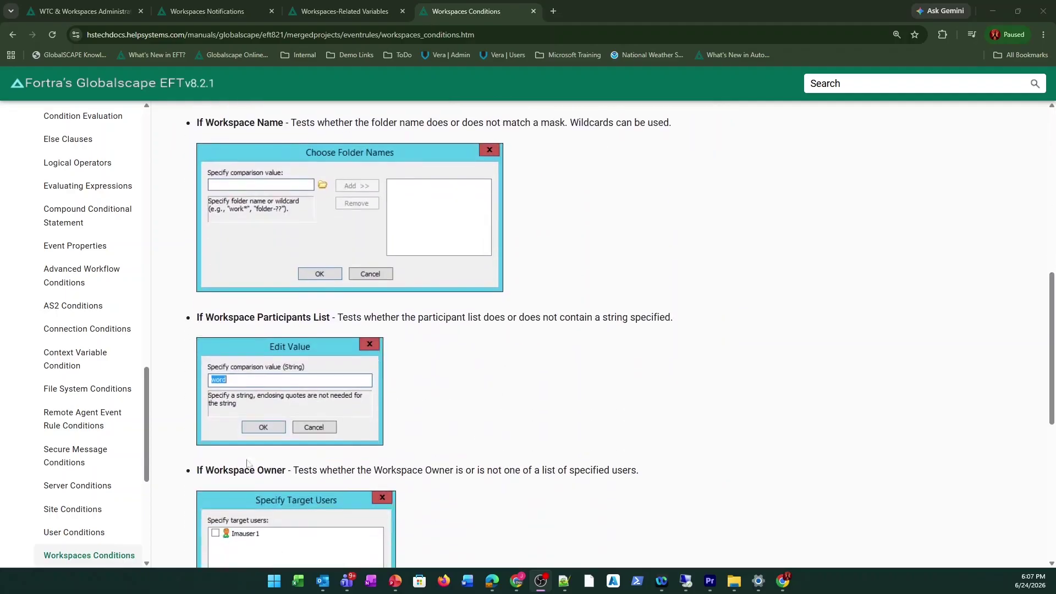
pyautogui.scroll(-6, 247, 464)
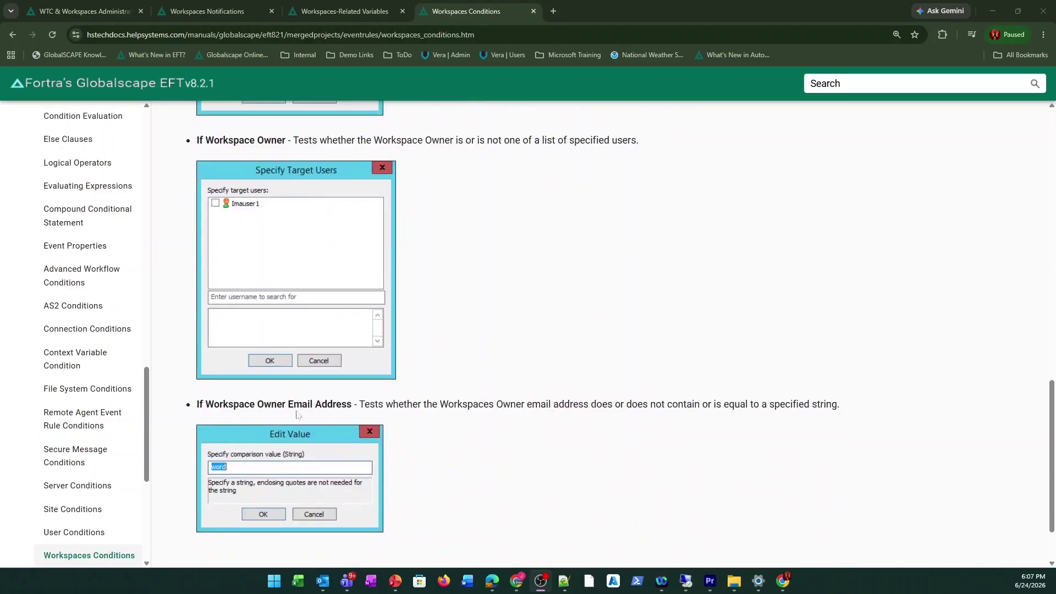
pyautogui.scroll(-2, 441, 426)
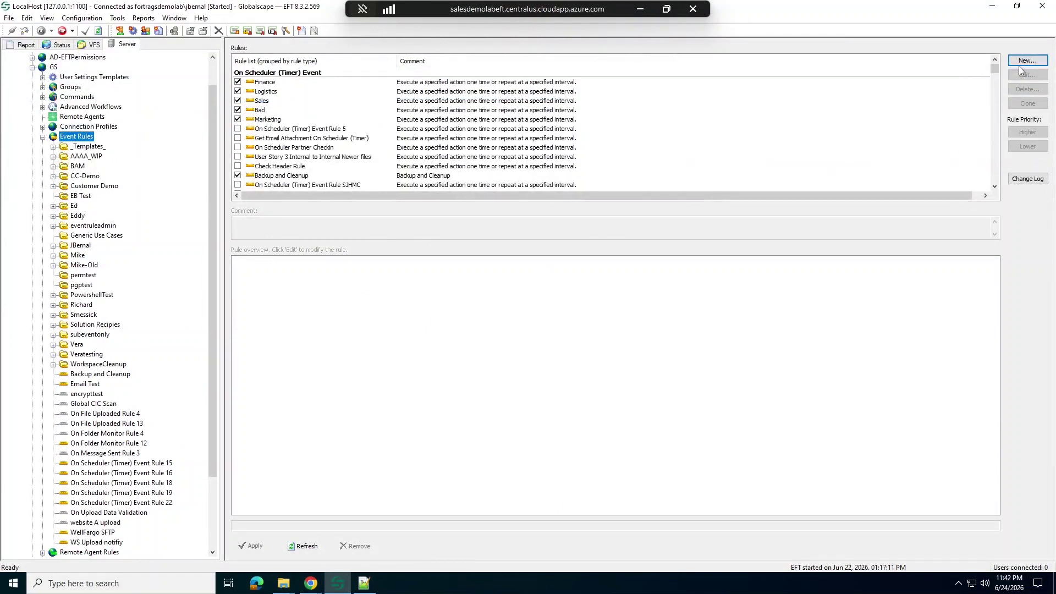
# Step: Start a new event rule and step through the Workspace triggers, ending on Workspace User Removed
pyautogui.click(1018, 60)
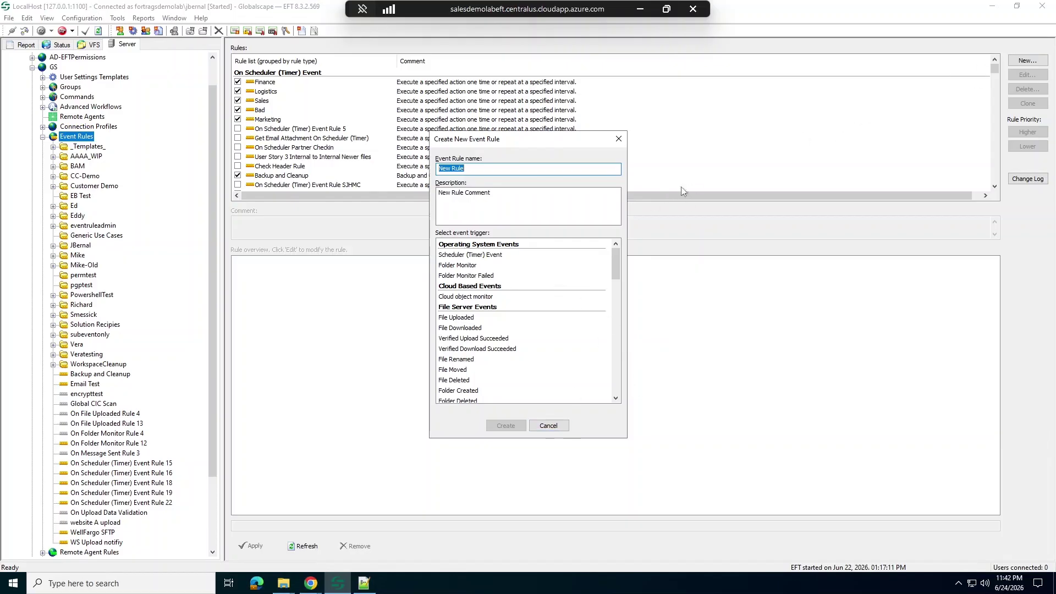
pyautogui.scroll(-5, 516, 291)
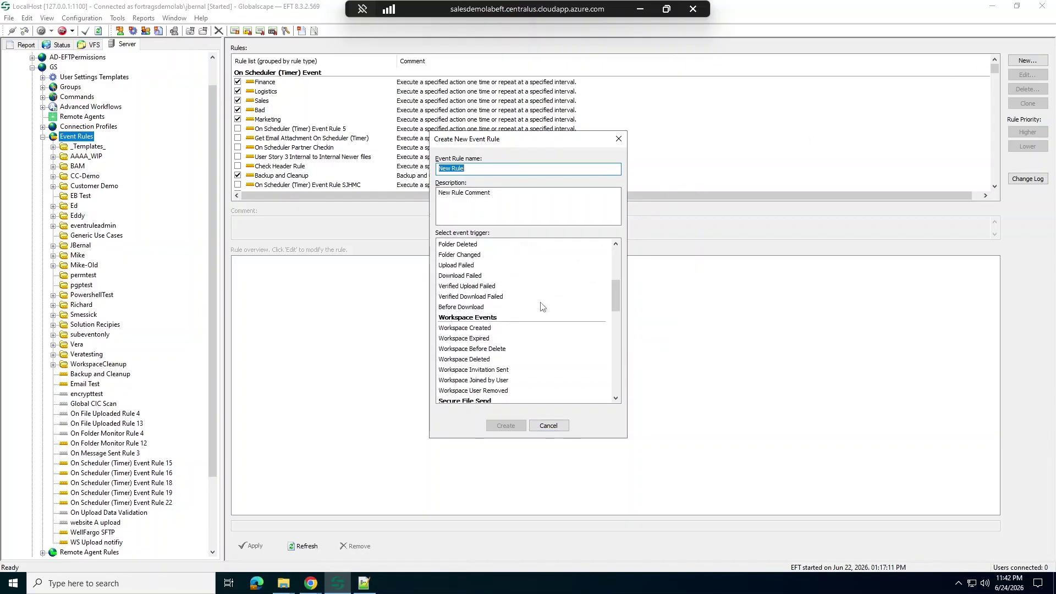
pyautogui.scroll(-1, 541, 307)
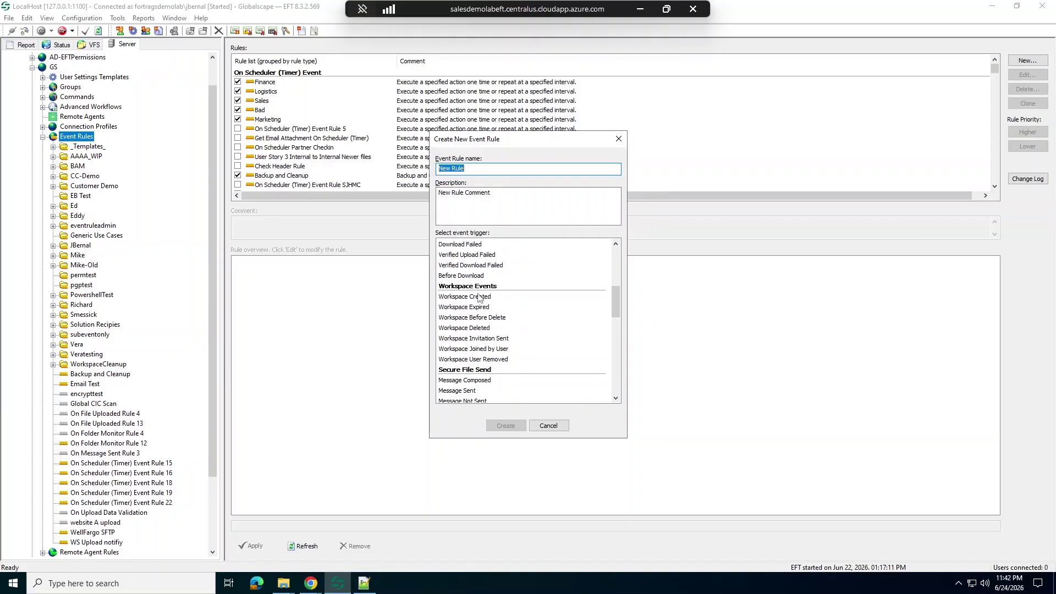
pyautogui.click(459, 299)
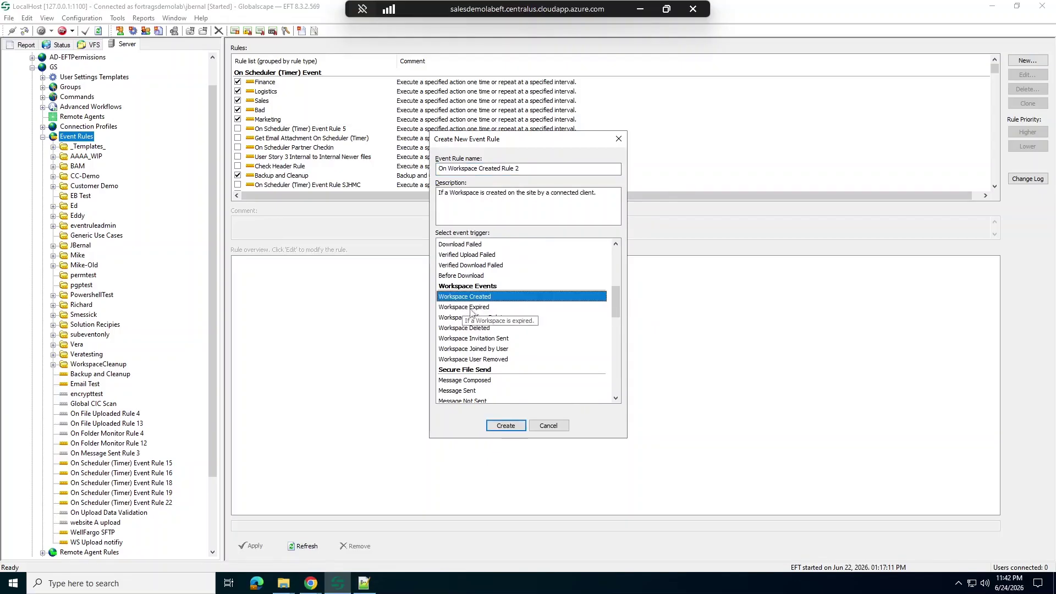
pyautogui.click(470, 308)
pyautogui.click(499, 318)
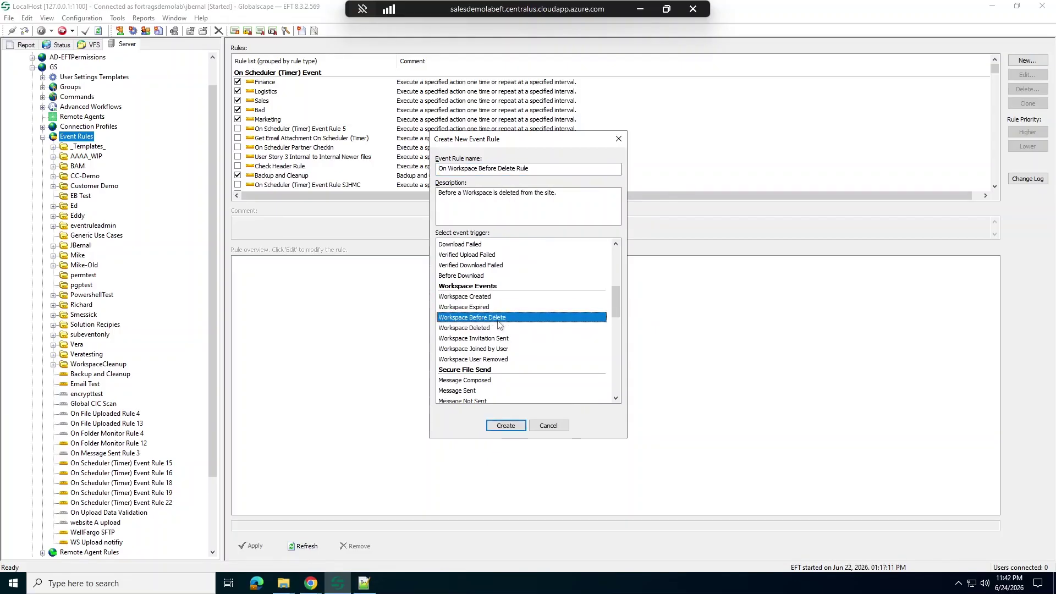
pyautogui.click(480, 329)
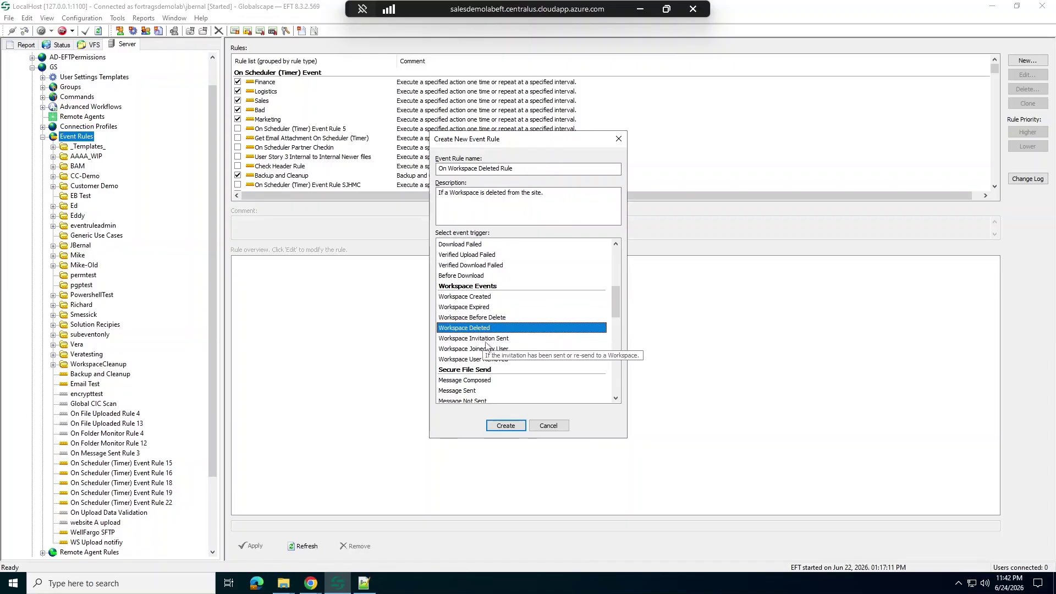
pyautogui.click(487, 339)
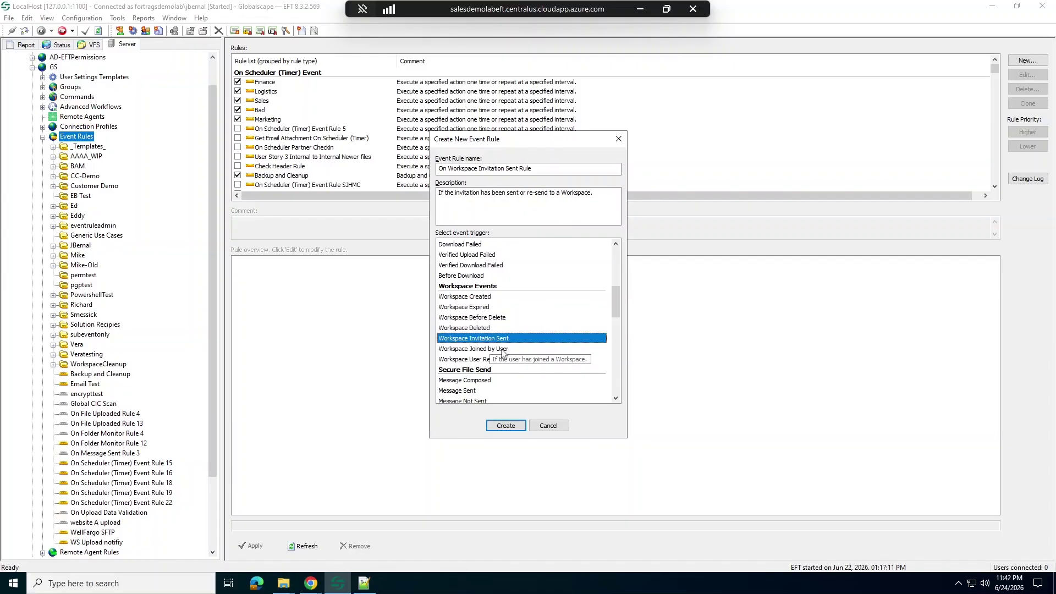
pyautogui.click(499, 350)
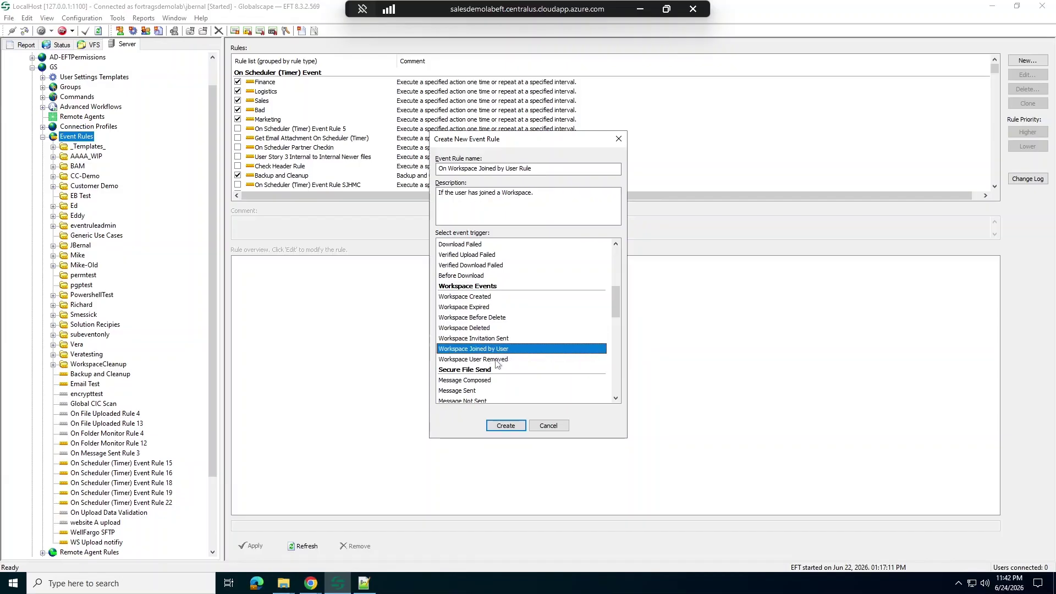
pyautogui.click(498, 359)
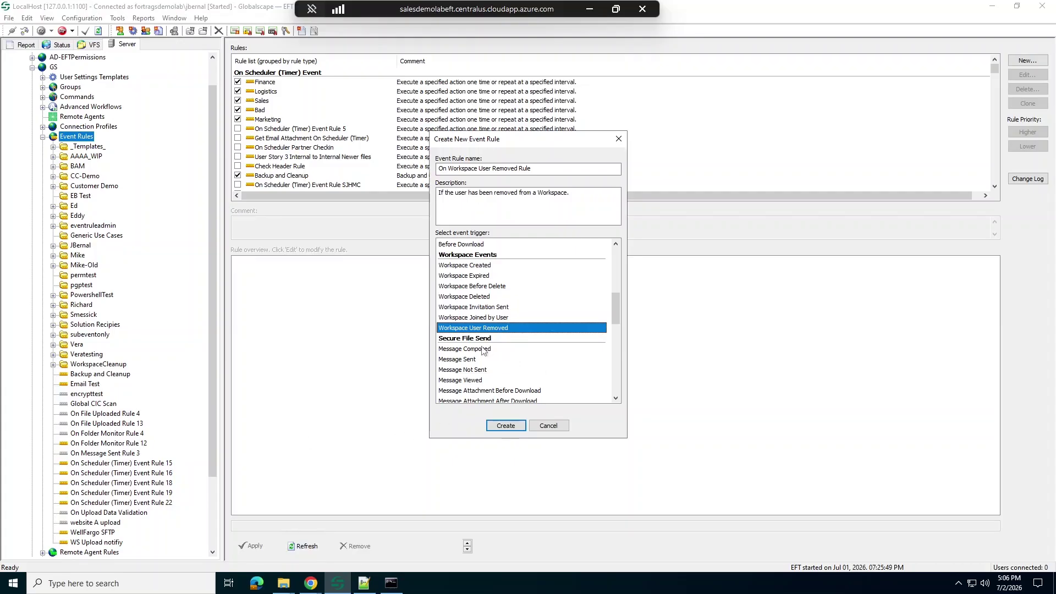
# Step: Step through the Message triggers from Message Composed, settling on Message Attachment After Download
pyautogui.click(454, 352)
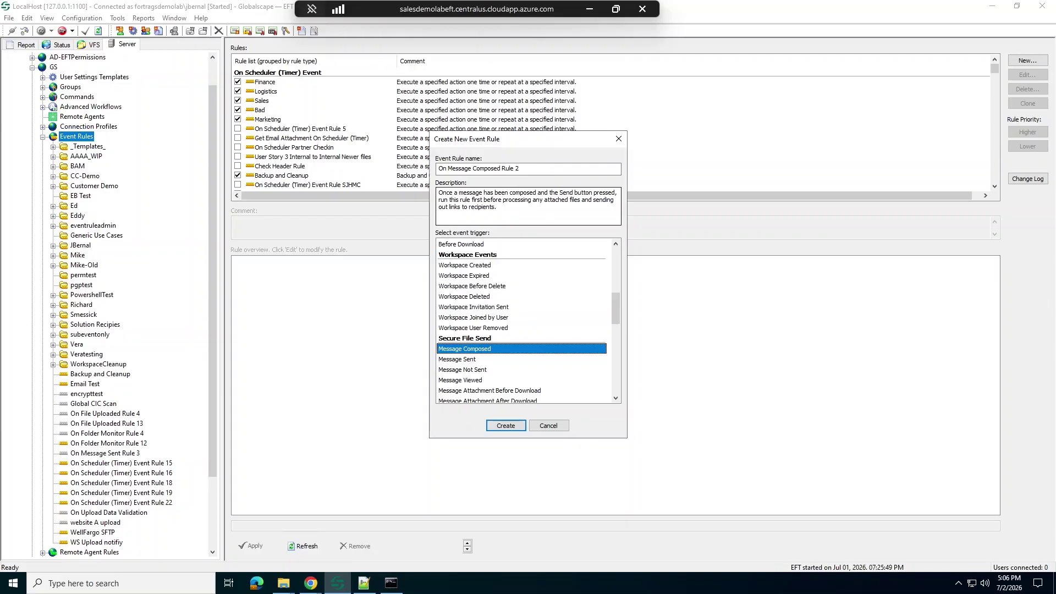
pyautogui.click(468, 360)
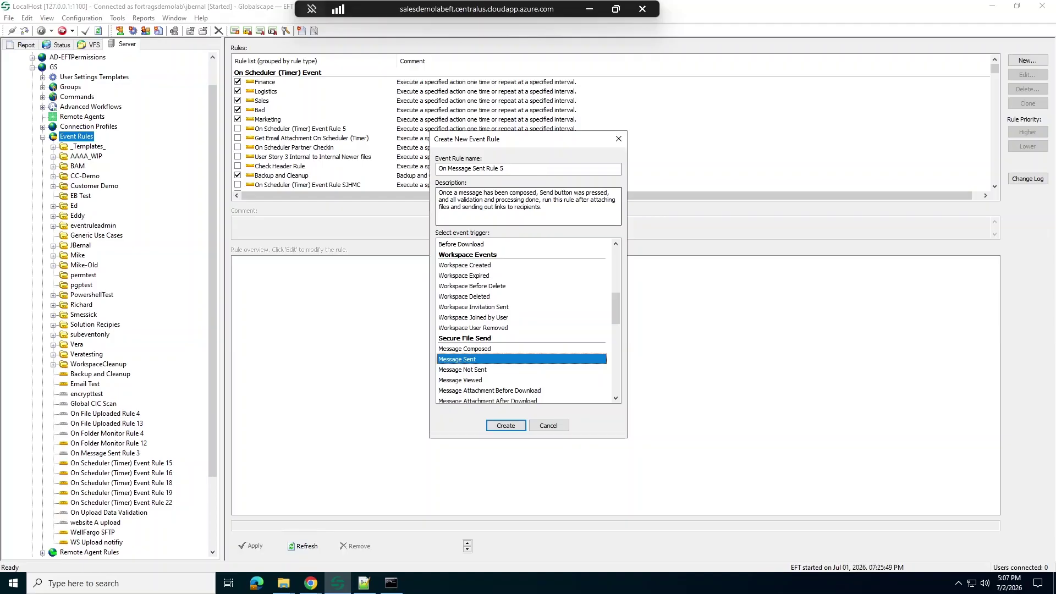
pyautogui.click(480, 374)
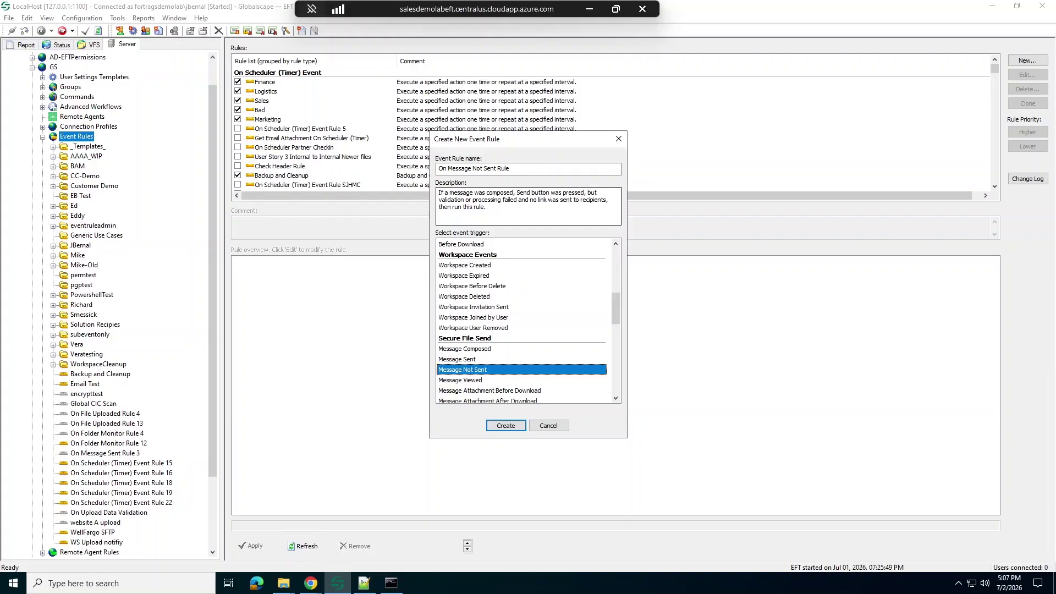
pyautogui.click(465, 384)
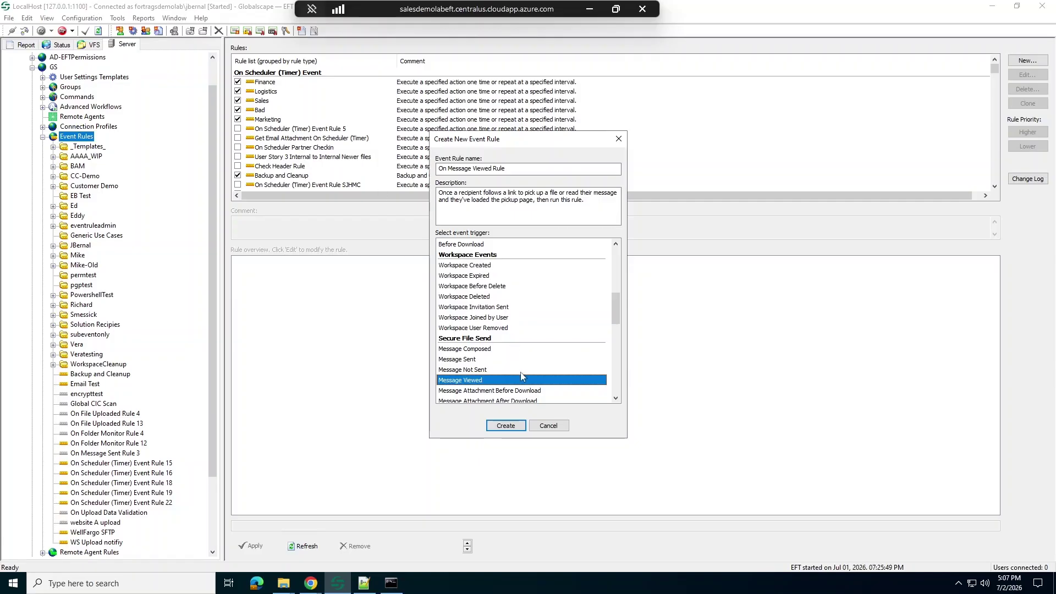
pyautogui.click(497, 392)
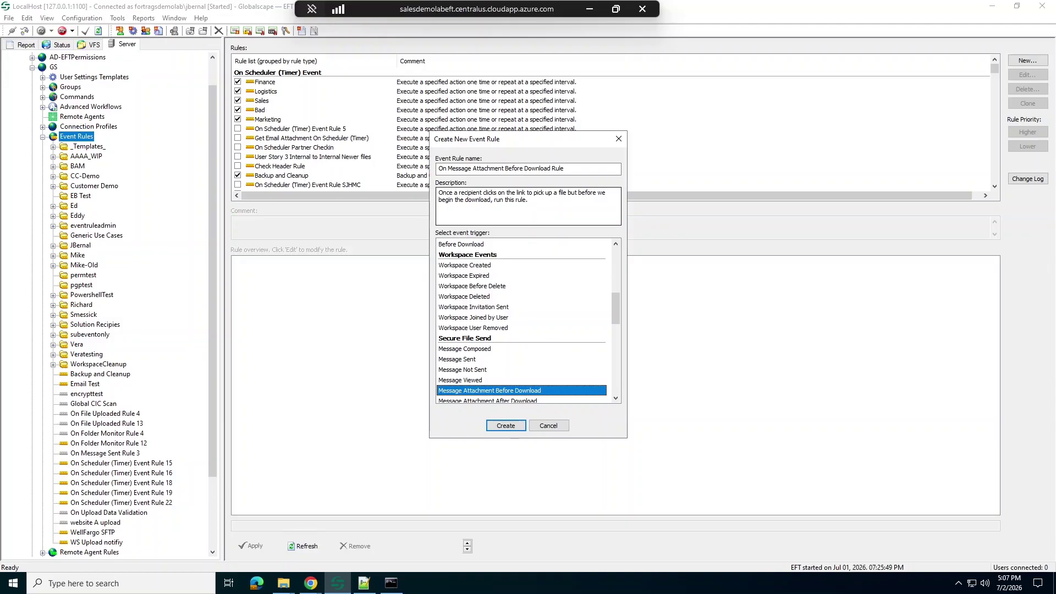
pyautogui.scroll(-2, 541, 358)
pyautogui.click(517, 339)
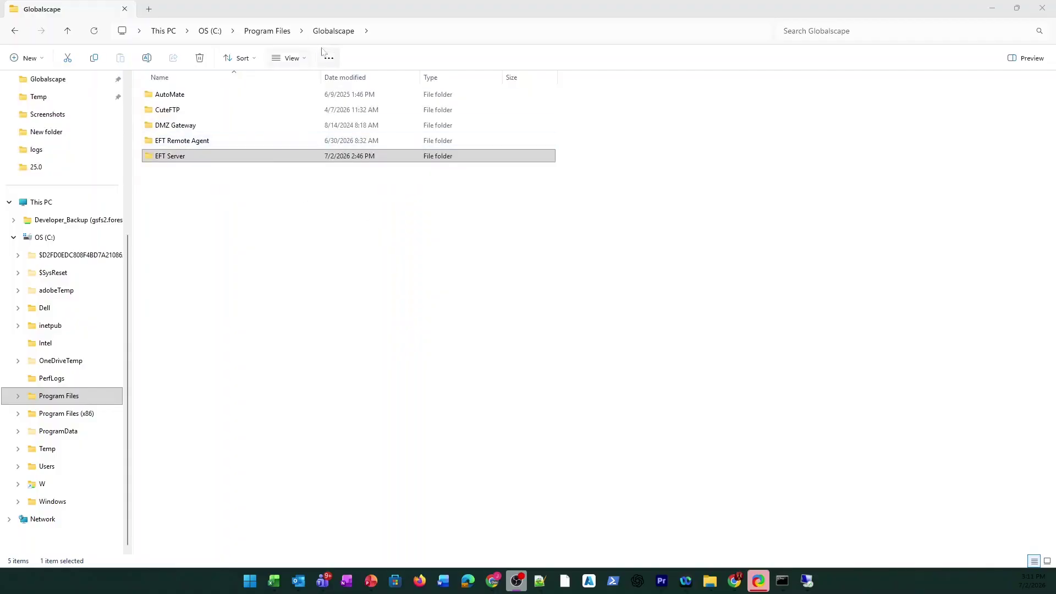
# Step: Navigate into the EFT Server\Web\Shadowfax\wtc\assets folder
pyautogui.doubleClick(173, 159)
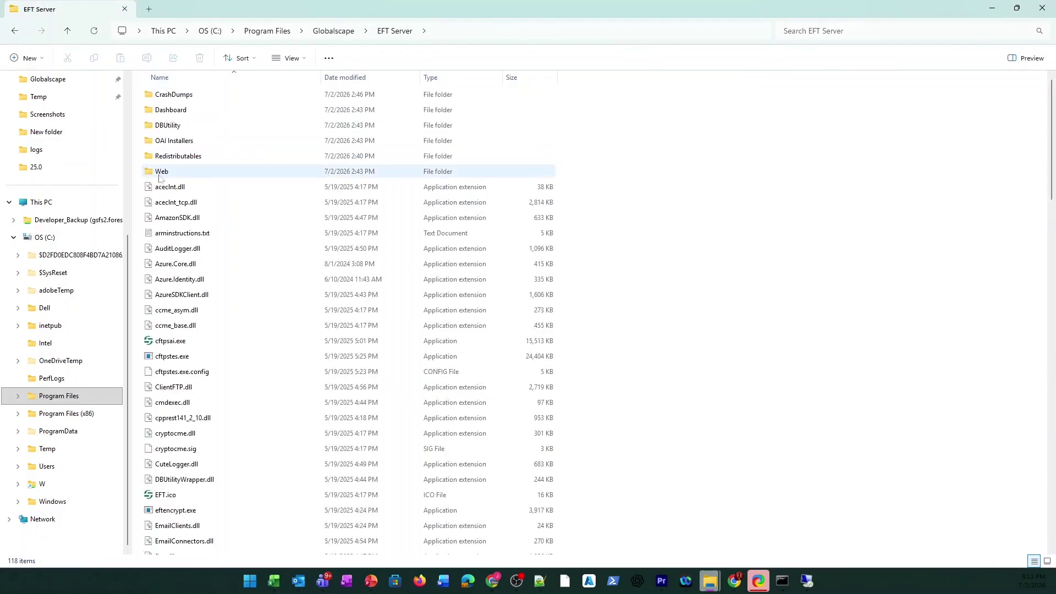
pyautogui.doubleClick(165, 171)
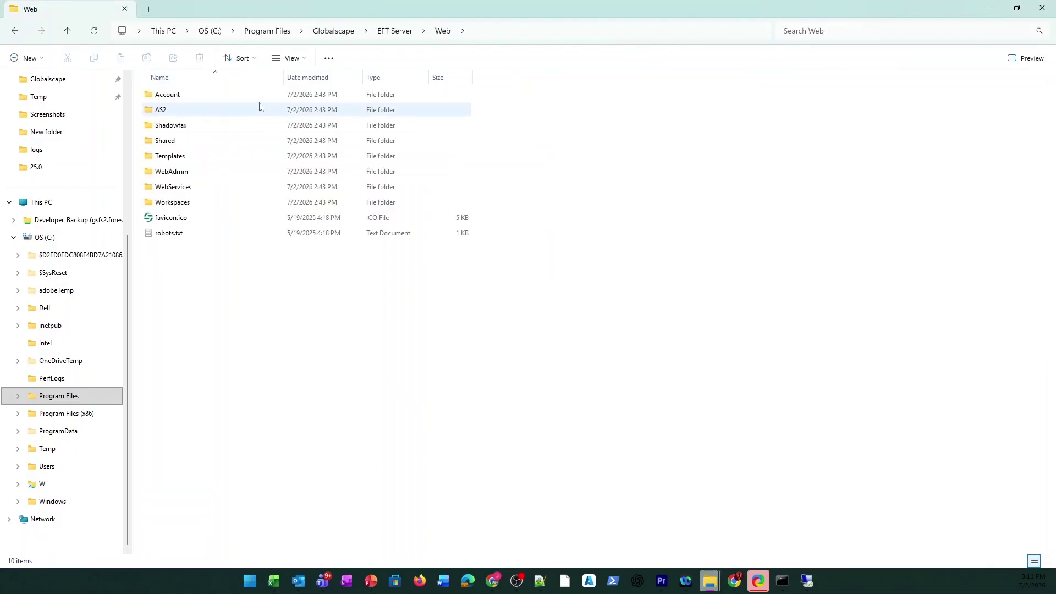
pyautogui.doubleClick(182, 125)
pyautogui.doubleClick(175, 126)
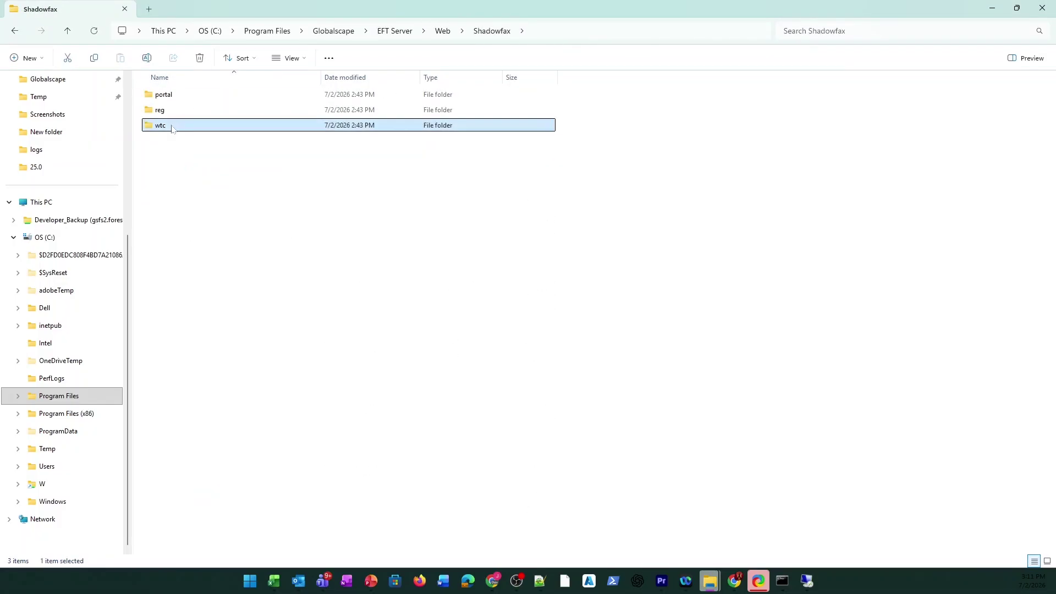
pyautogui.doubleClick(179, 98)
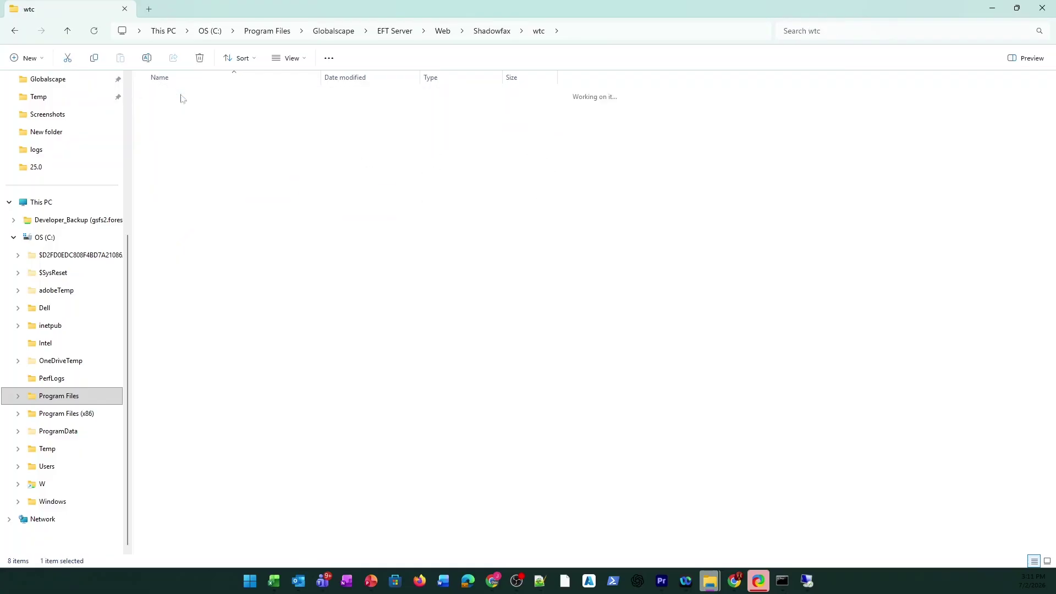
# Step: Open admin-configuration.json in Notepad++ through the Open with menu
pyautogui.click(199, 176)
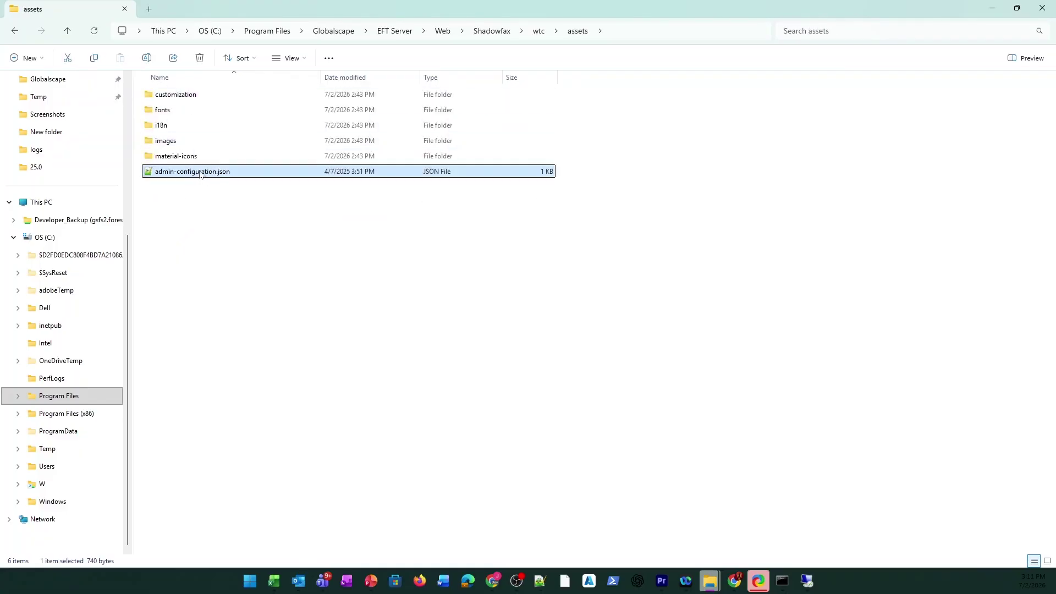
pyautogui.rightClick(202, 173)
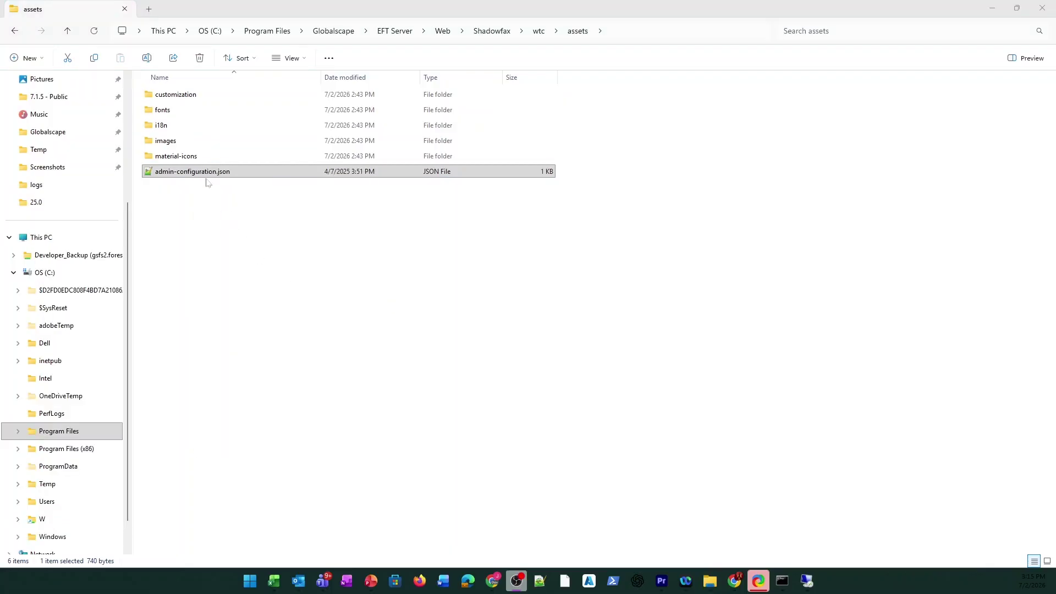
pyautogui.click(208, 181)
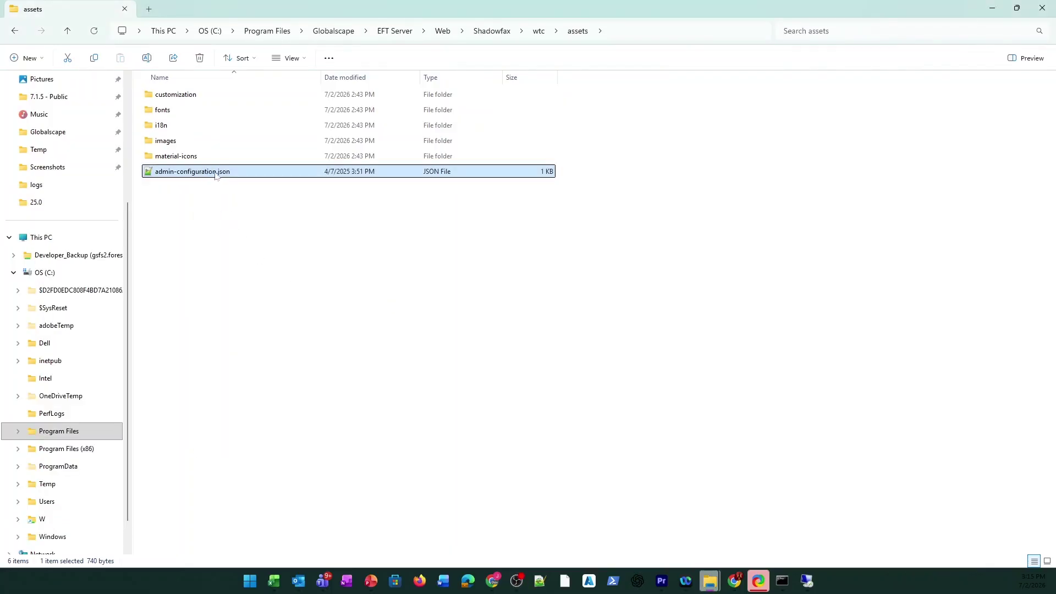
pyautogui.rightClick(214, 172)
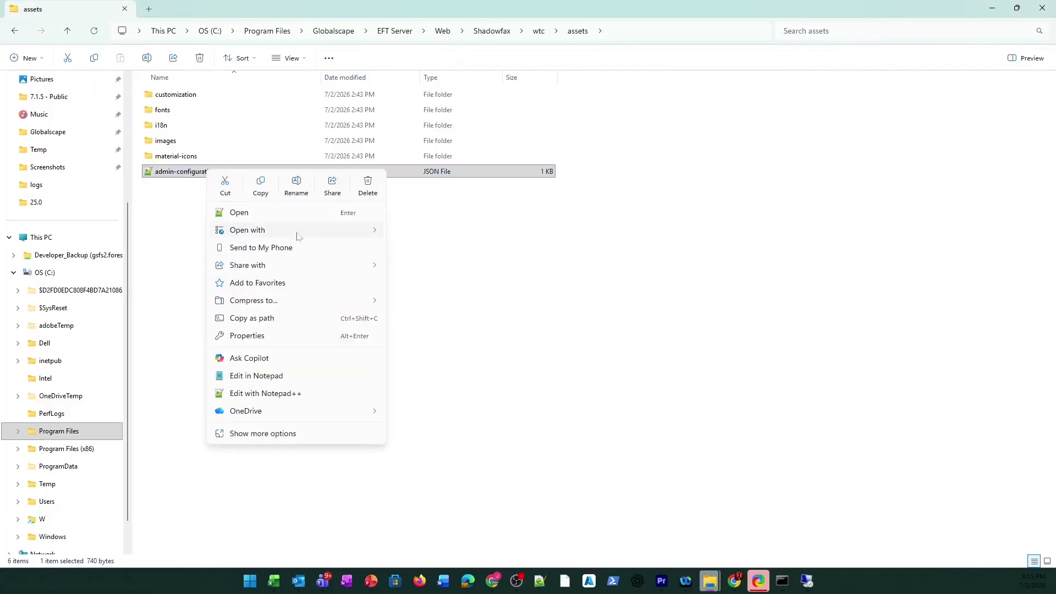
pyautogui.moveTo(300, 230)
pyautogui.click(404, 232)
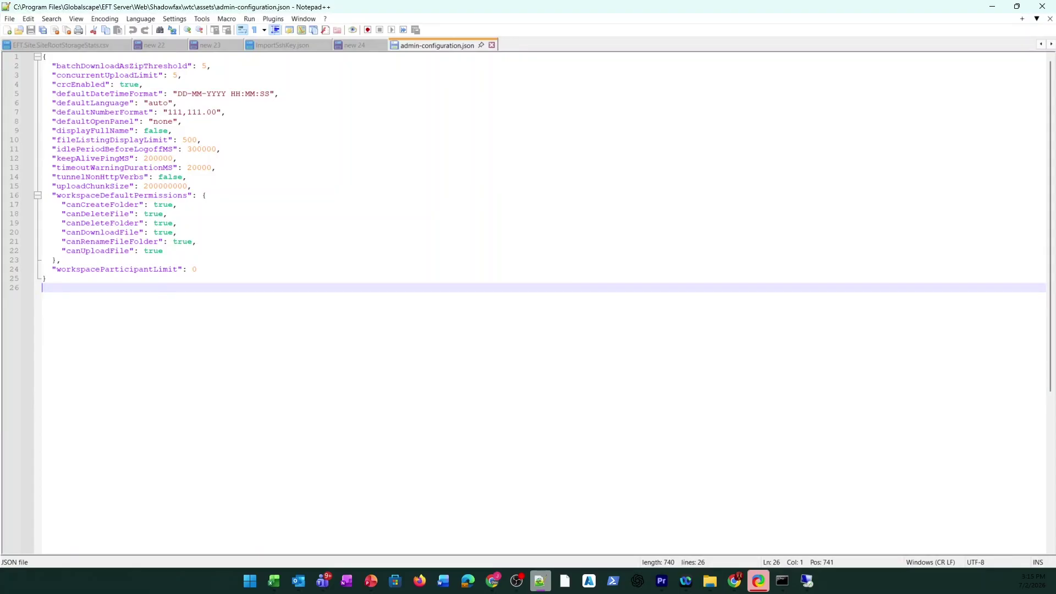
# Step: Change canCreateFolder on line 17 from true to false
pyautogui.click(172, 205)
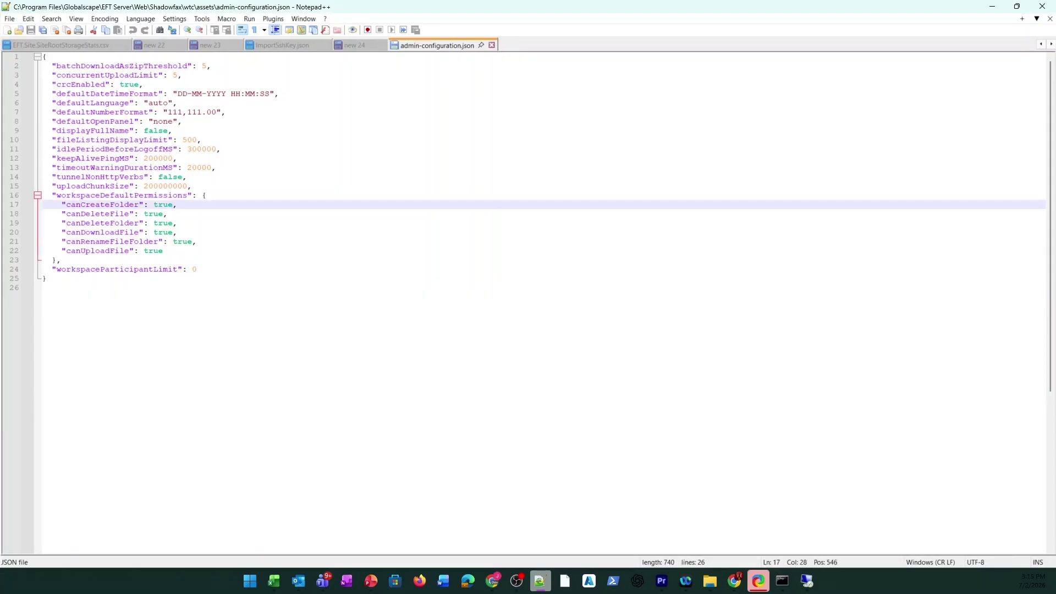
pyautogui.press('BackSpace')
pyautogui.press('BackSpace')
pyautogui.press('BackSpace')
pyautogui.press('BackSpace')
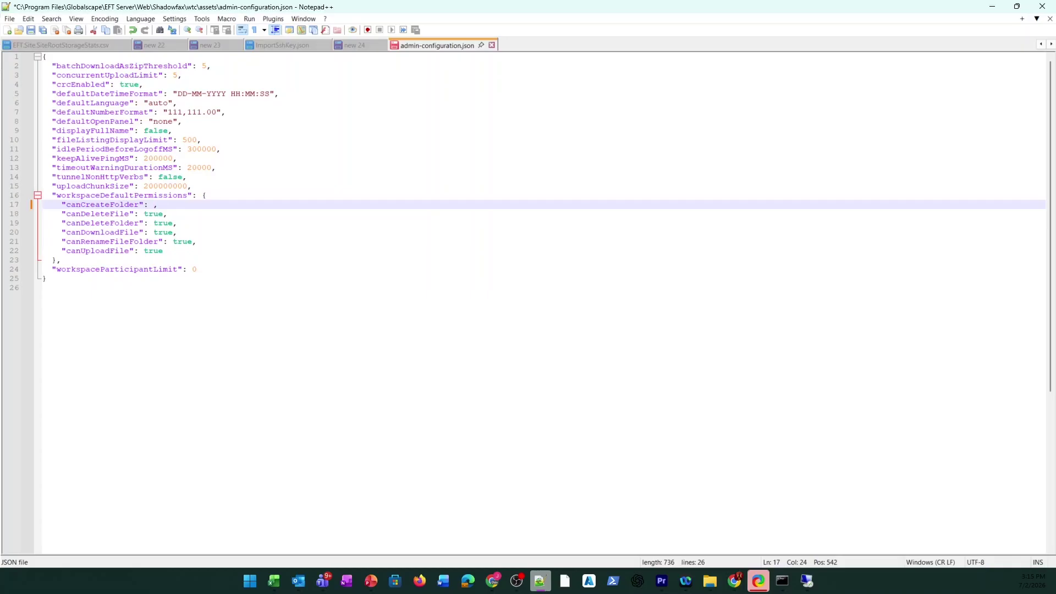
pyautogui.write('false')
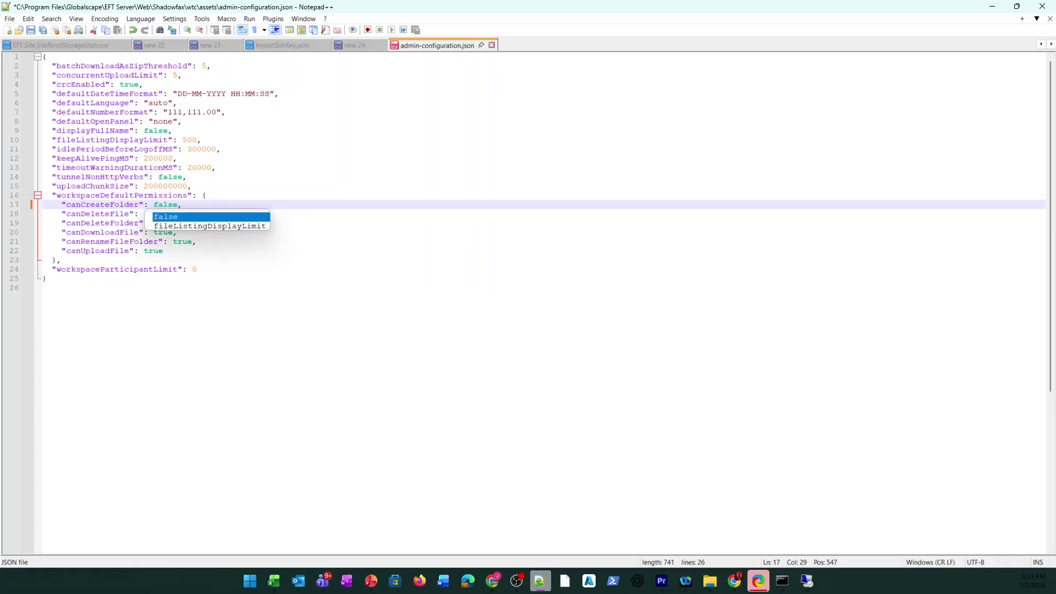
pyautogui.click(42, 288)
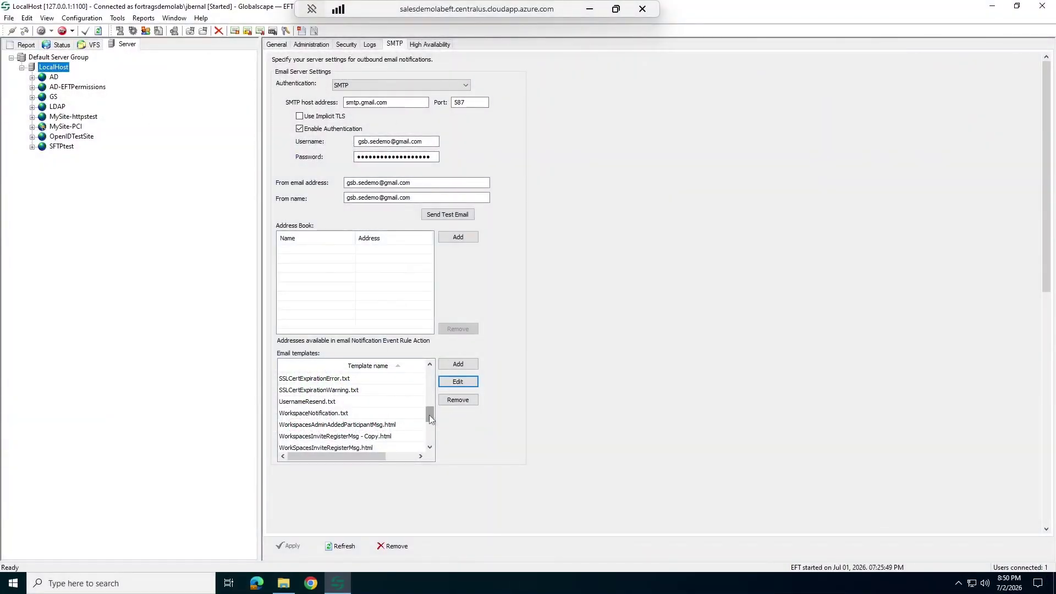
pyautogui.moveTo(429, 414); pyautogui.dragTo(429, 377)
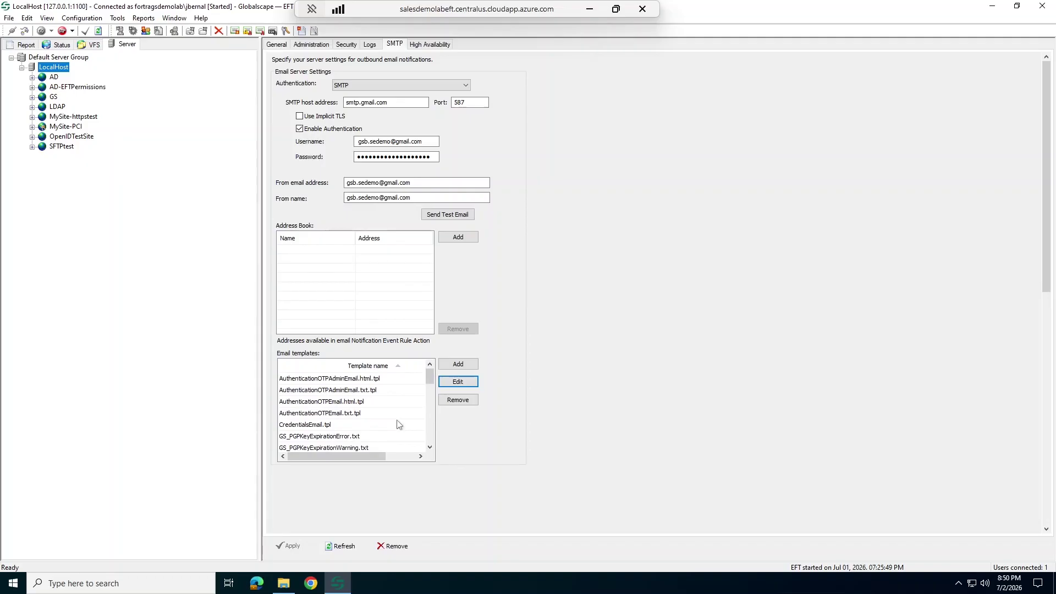
pyautogui.scroll(-10, 396, 423)
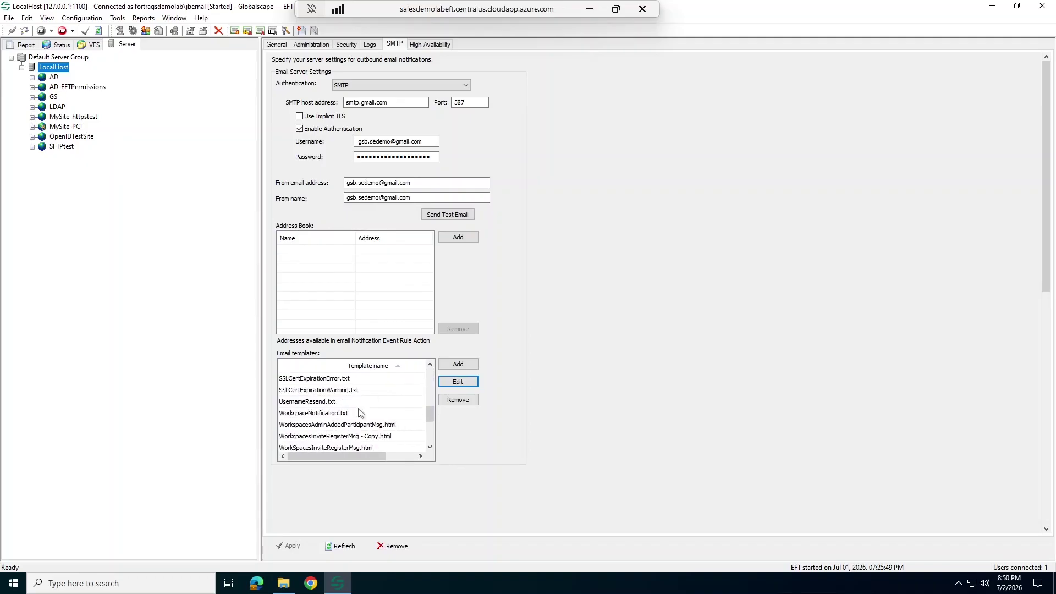
pyautogui.scroll(-1, 393, 437)
pyautogui.scroll(1, 403, 427)
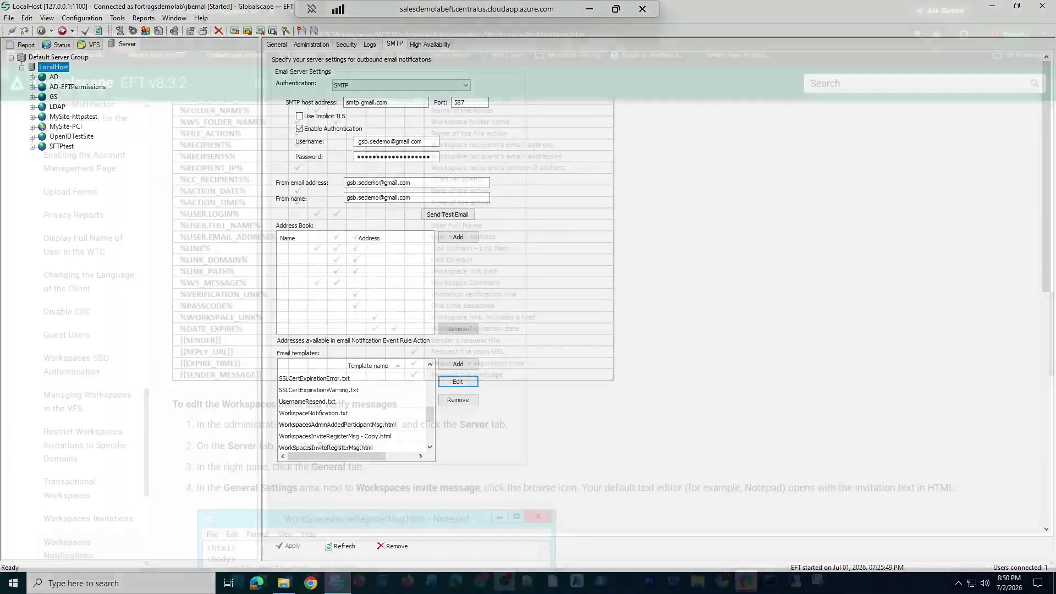
# Step: Scroll the Workspaces Notifications help page down to the template variables table and edit steps
pyautogui.scroll(20, 302, 343)
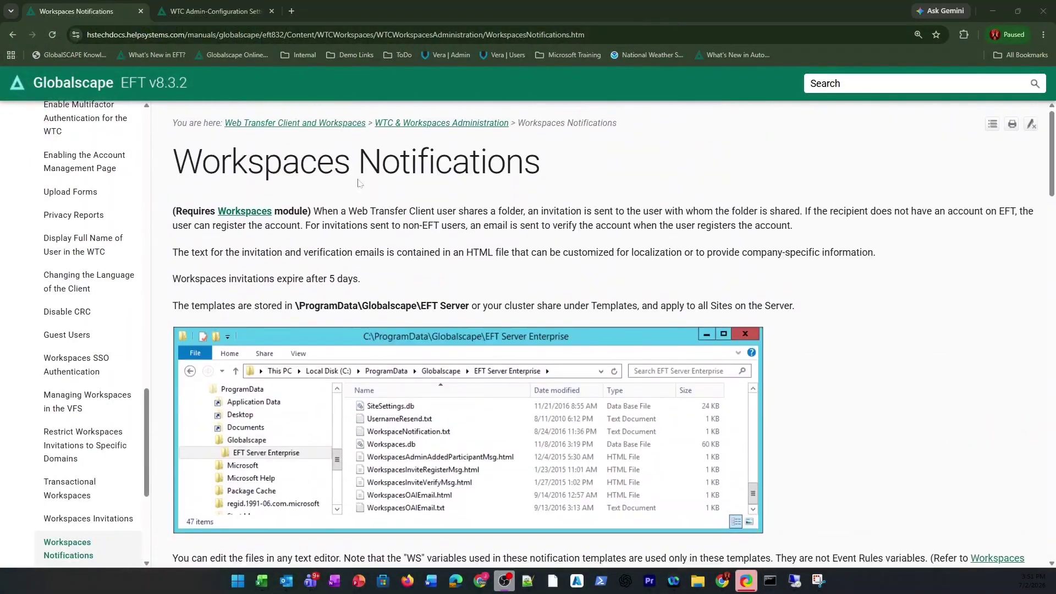
pyautogui.scroll(-10, 359, 183)
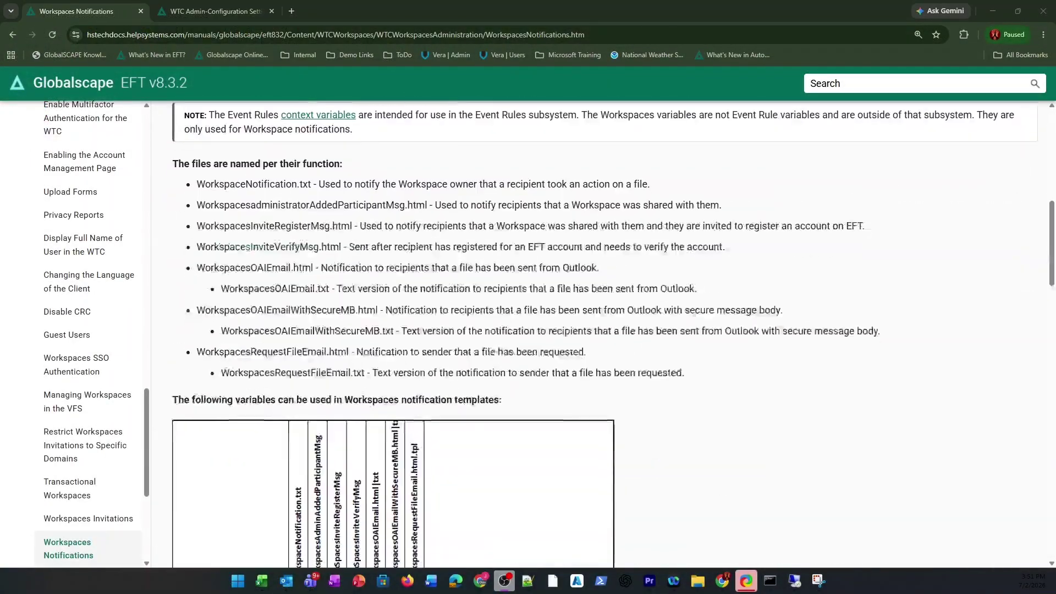
pyautogui.scroll(-10, 381, 304)
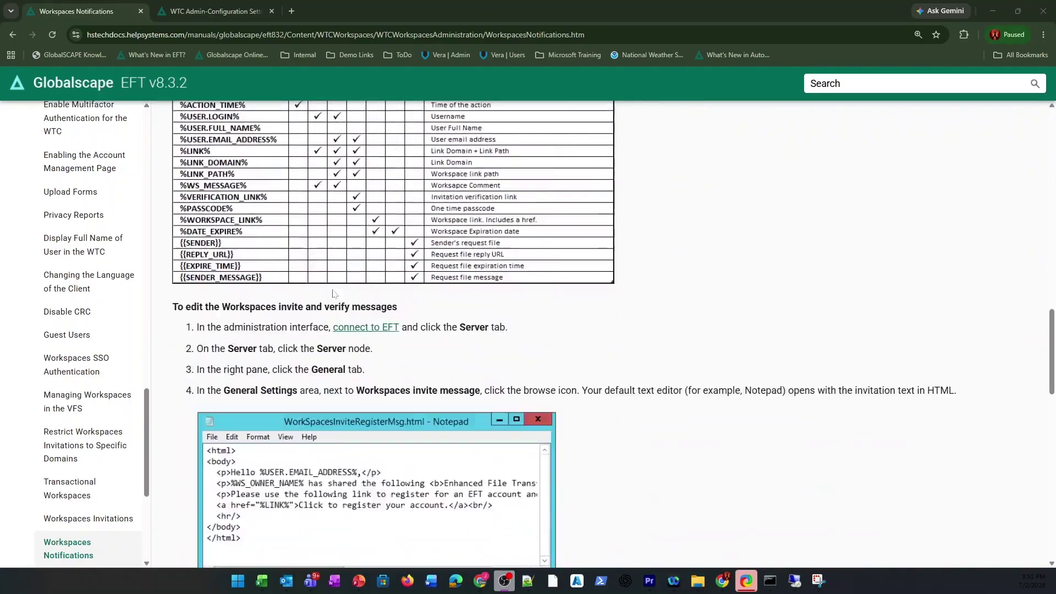